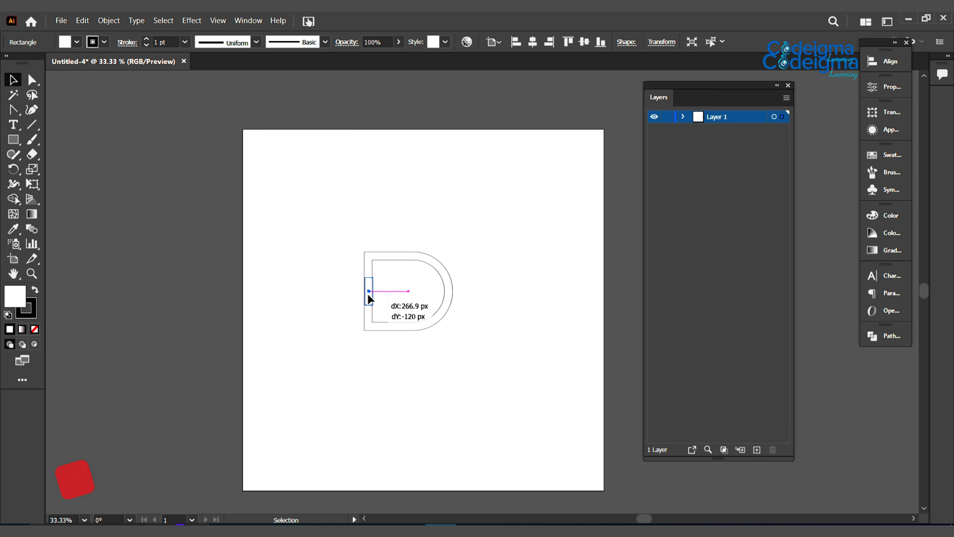
Undo the small rectangle's placement on the D outline and draw a circle about 240 px in diameter above and right of the D.
{"action": "key", "text": "ctrl+z"}
{"action": "left_click", "coordinate": [327, 323]}
{"action": "right_click", "coordinate": [13, 139]}
{"action": "left_click", "coordinate": [70, 169]}
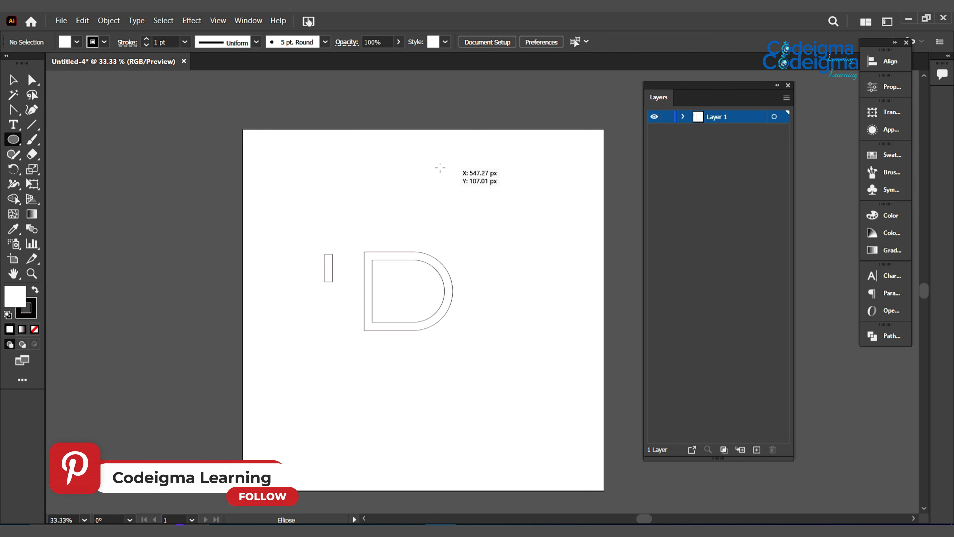
{"action": "left_click_drag", "start_coordinate": [439, 166], "coordinate": [527, 255]}
Convert the circle's bottom anchor to a corner point and pull it straight down about 62 px, forming a map-pin shape.
{"action": "left_click", "coordinate": [12, 113]}
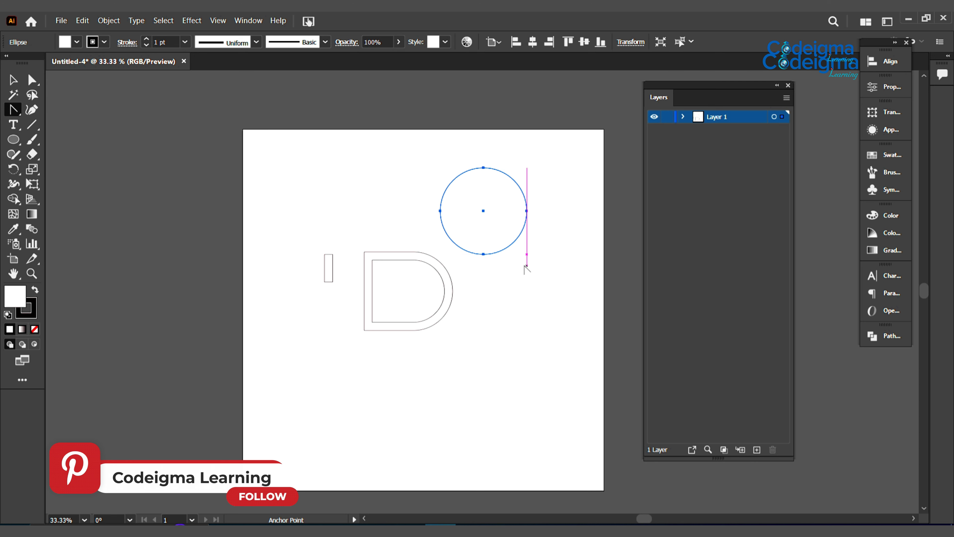
{"action": "left_click", "coordinate": [484, 255]}
{"action": "left_click", "coordinate": [32, 80]}
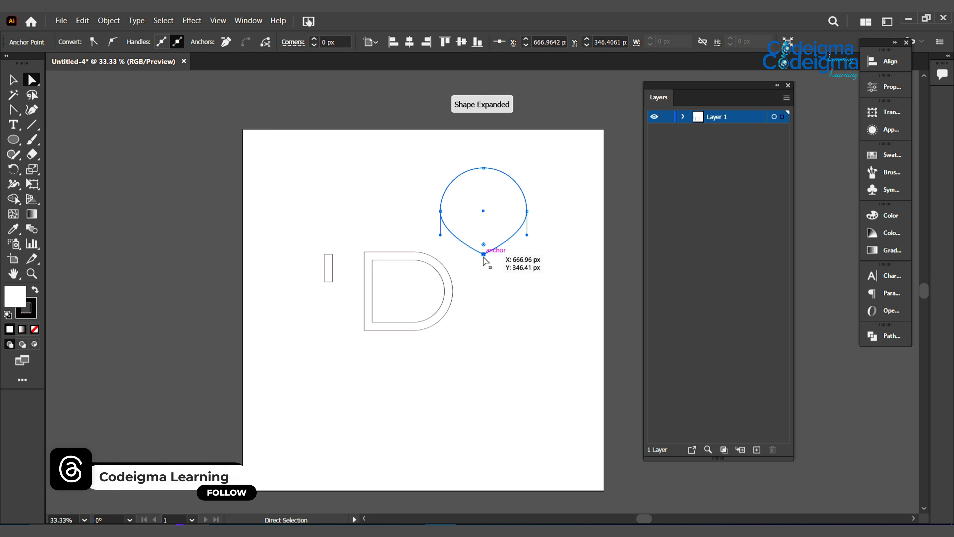
{"action": "left_click_drag", "start_coordinate": [484, 255], "coordinate": [484, 278]}
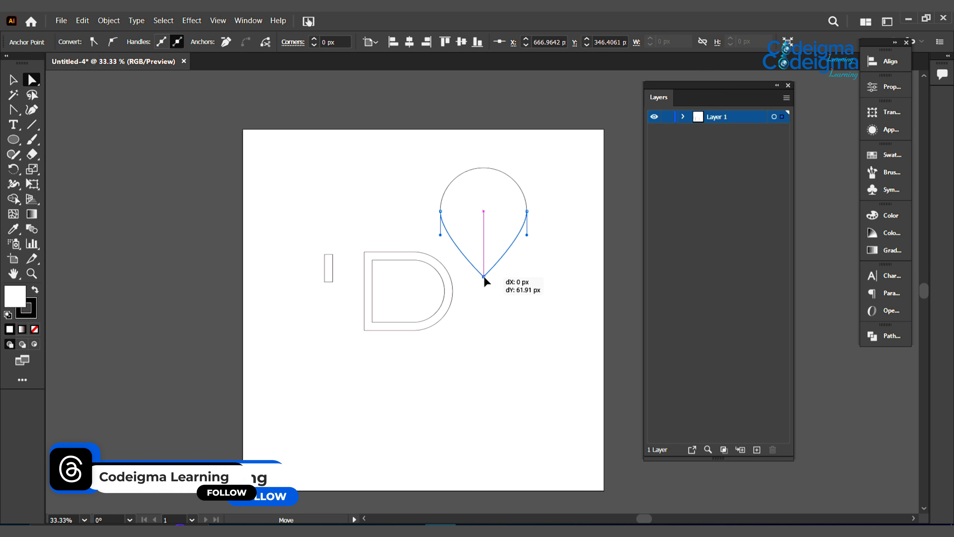
{"action": "left_click", "coordinate": [492, 316]}
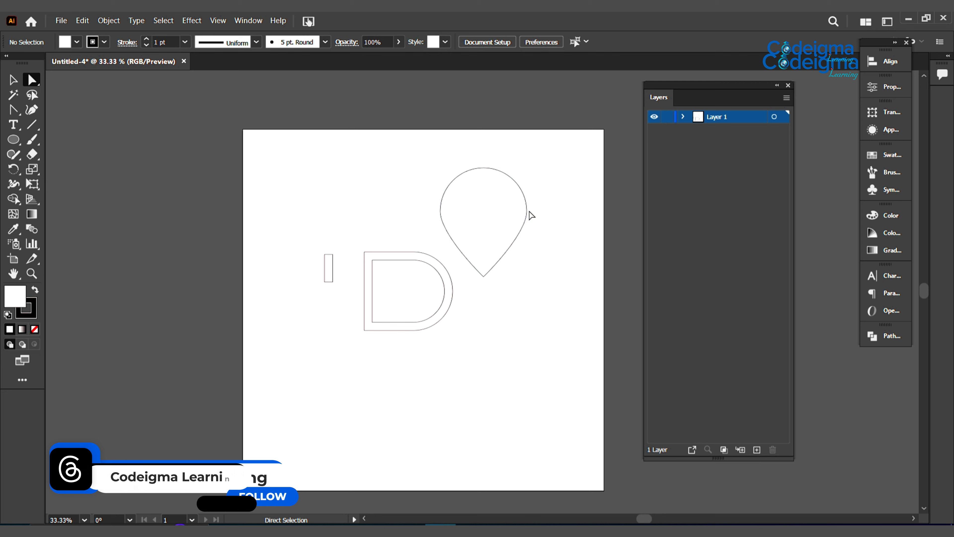
Set the pin shape's fill to none, keeping its black outline.
{"action": "left_click", "coordinate": [76, 42]}
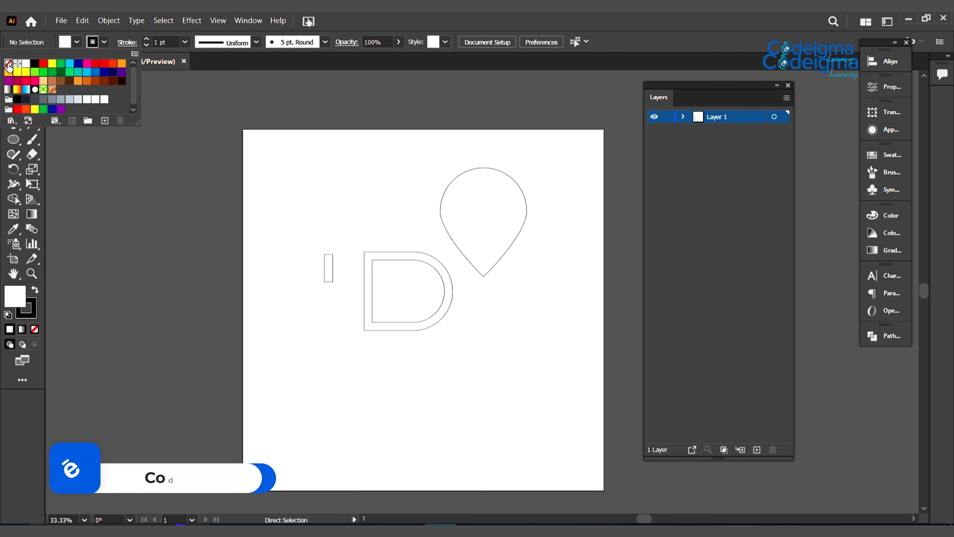
{"action": "left_click", "coordinate": [494, 259]}
{"action": "left_click", "coordinate": [77, 42]}
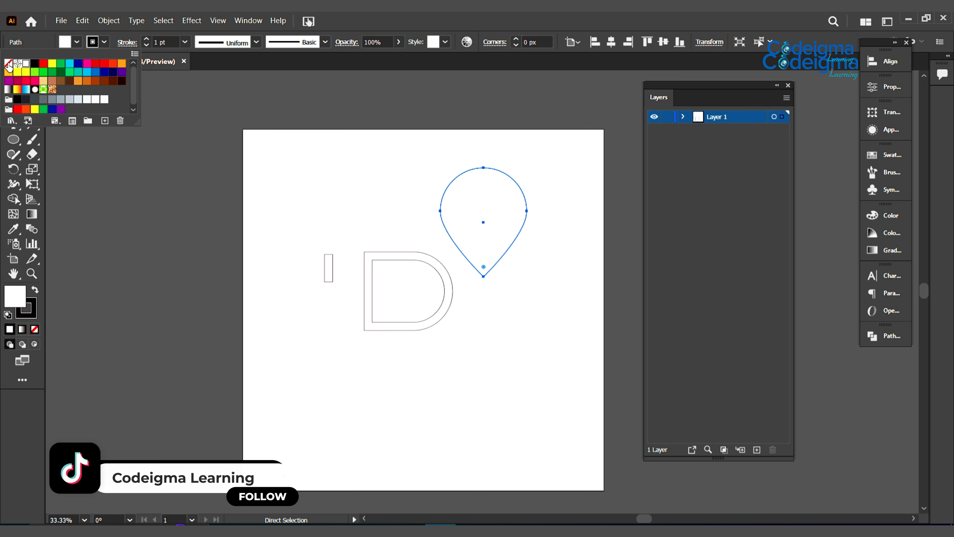
{"action": "left_click", "coordinate": [9, 62]}
{"action": "left_click", "coordinate": [503, 256]}
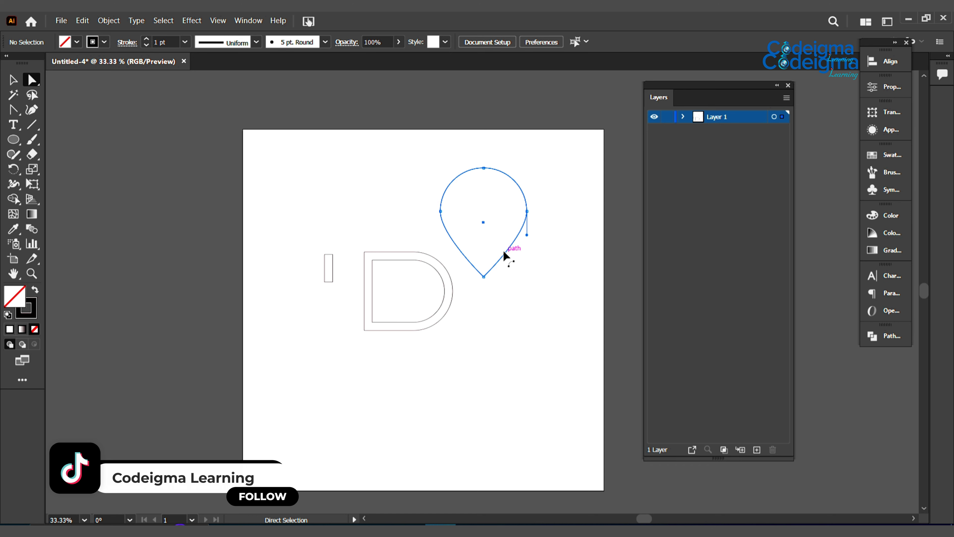
{"action": "left_click", "coordinate": [505, 256]}
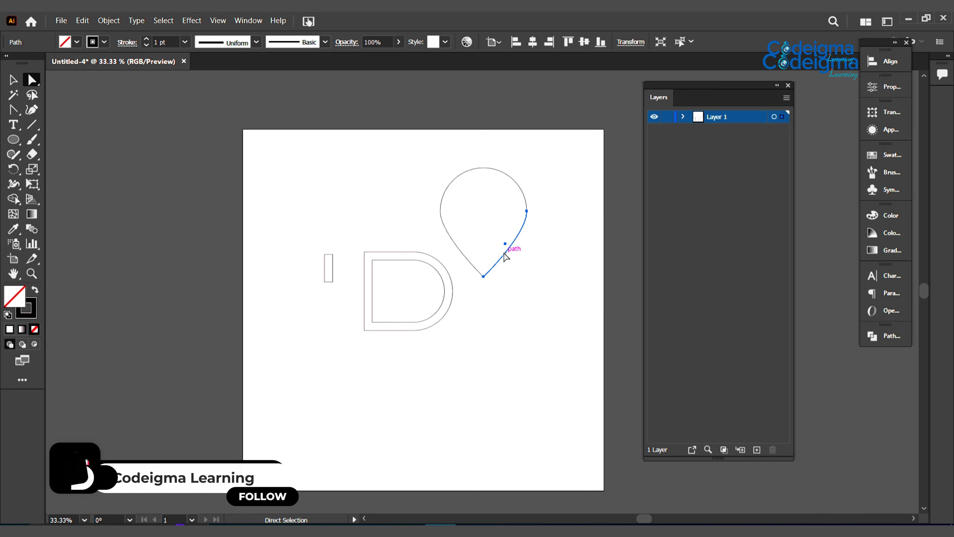
{"action": "key", "text": "ctrl+z"}
{"action": "left_click", "coordinate": [520, 321]}
Make a smaller copy of the pin outline and place it centred inside the original pin.
{"action": "left_click", "coordinate": [484, 222]}
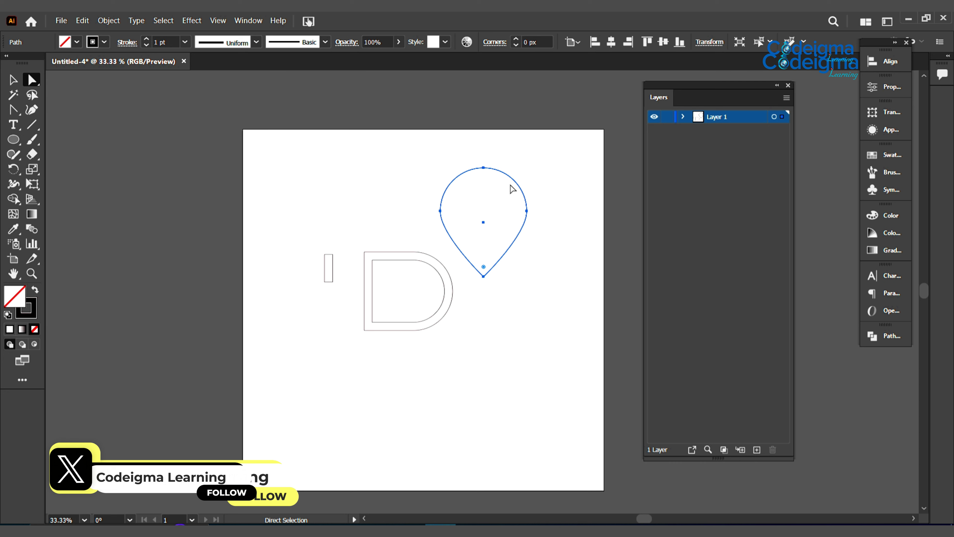
{"action": "left_click_drag", "start_coordinate": [524, 219], "coordinate": [499, 202]}
{"action": "left_click", "coordinate": [8, 81]}
{"action": "left_click_drag", "start_coordinate": [470, 239], "coordinate": [484, 218]}
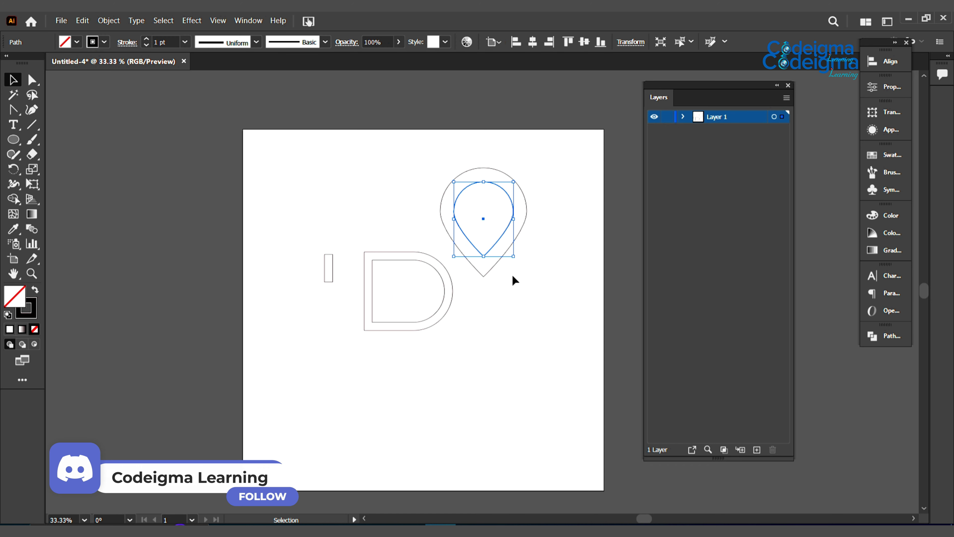
{"action": "left_click", "coordinate": [512, 274]}
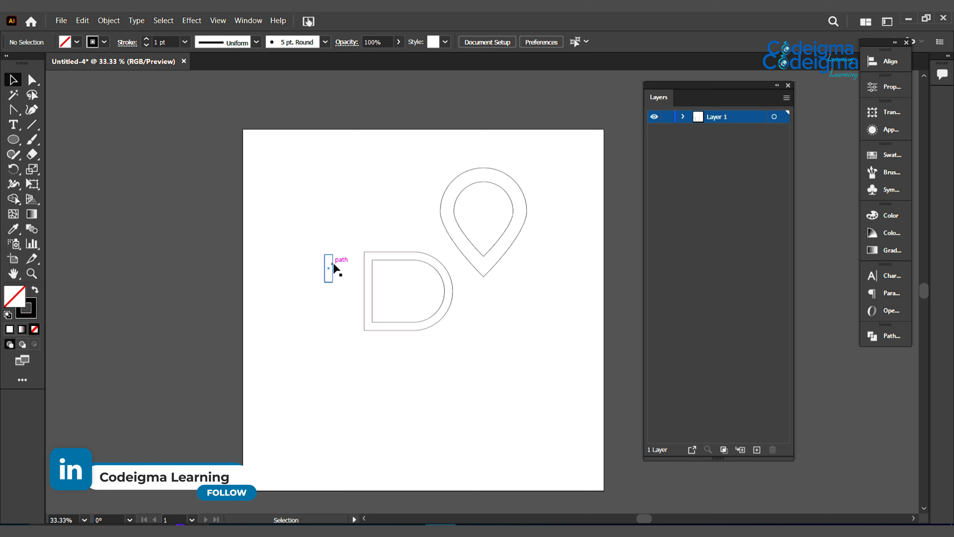
Use the small rectangle as a thickness gauge at the pin's left edge and enlarge the inner pin to match its width.
{"action": "left_click_drag", "start_coordinate": [425, 225], "coordinate": [448, 211]}
{"action": "left_click", "coordinate": [483, 256]}
{"action": "left_click_drag", "start_coordinate": [454, 256], "coordinate": [446, 268]}
{"action": "left_click_drag", "start_coordinate": [484, 231], "coordinate": [483, 219]}
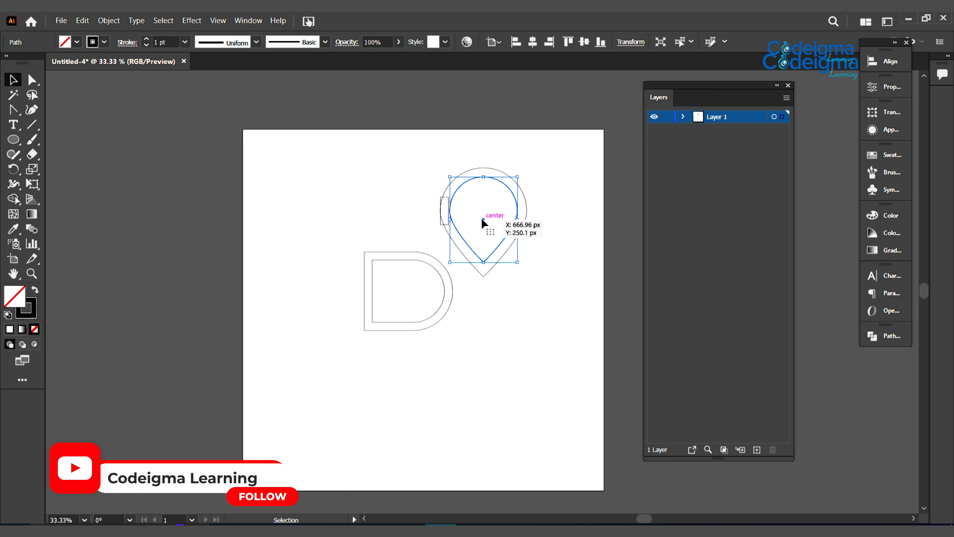
{"action": "left_click", "coordinate": [580, 326]}
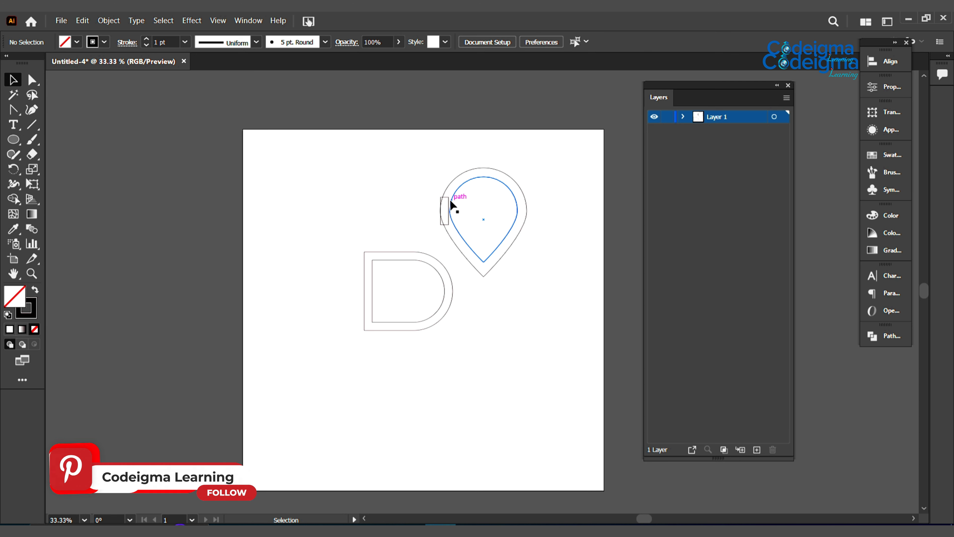
Move both pin outlines over the upper part of the D outline, with the small rectangle set aside near the artboard's upper-left corner.
{"action": "left_click_drag", "start_coordinate": [449, 203], "coordinate": [369, 189]}
{"action": "left_click", "coordinate": [553, 314]}
{"action": "left_click", "coordinate": [485, 222]}
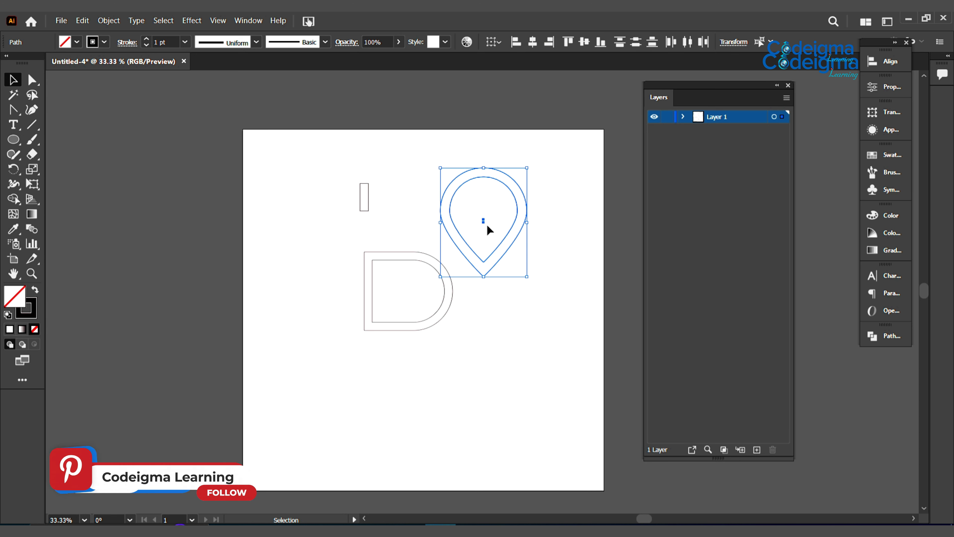
{"action": "left_click_drag", "start_coordinate": [483, 220], "coordinate": [405, 247]}
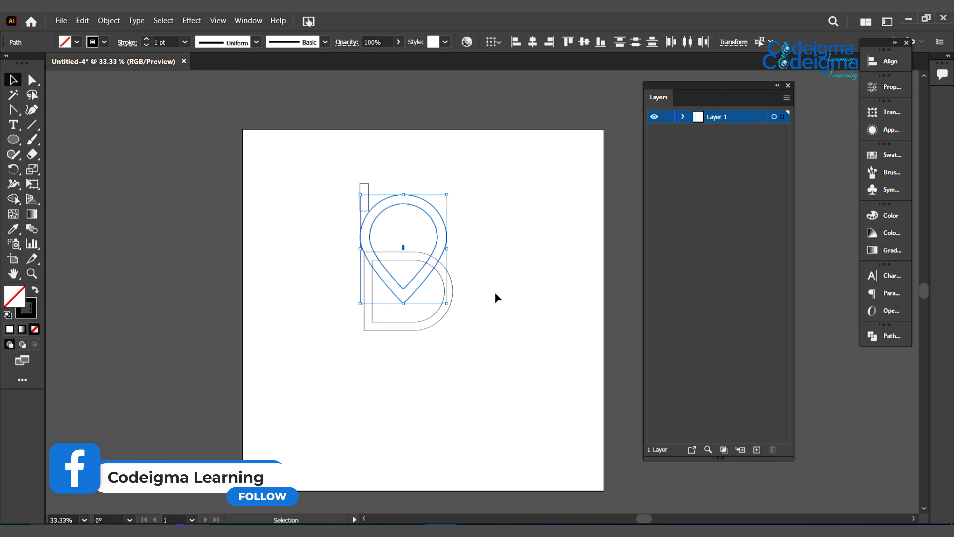
{"action": "left_click", "coordinate": [496, 296]}
{"action": "left_click", "coordinate": [359, 194]}
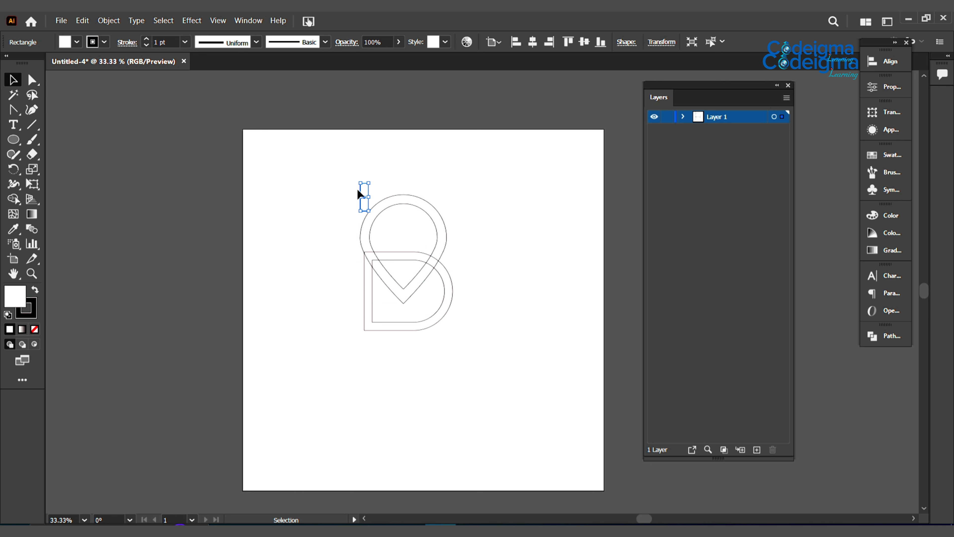
{"action": "left_click", "coordinate": [294, 265]}
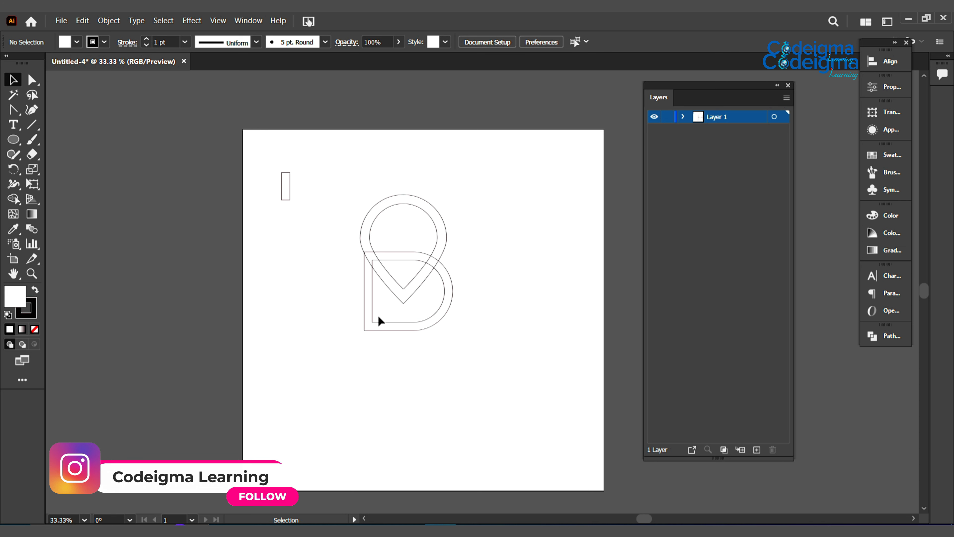
Use Shape Builder with a black fill and no stroke to turn the pin and D outline bands into a solid B shape.
{"action": "left_click_drag", "start_coordinate": [379, 319], "coordinate": [359, 203]}
{"action": "left_click", "coordinate": [22, 204]}
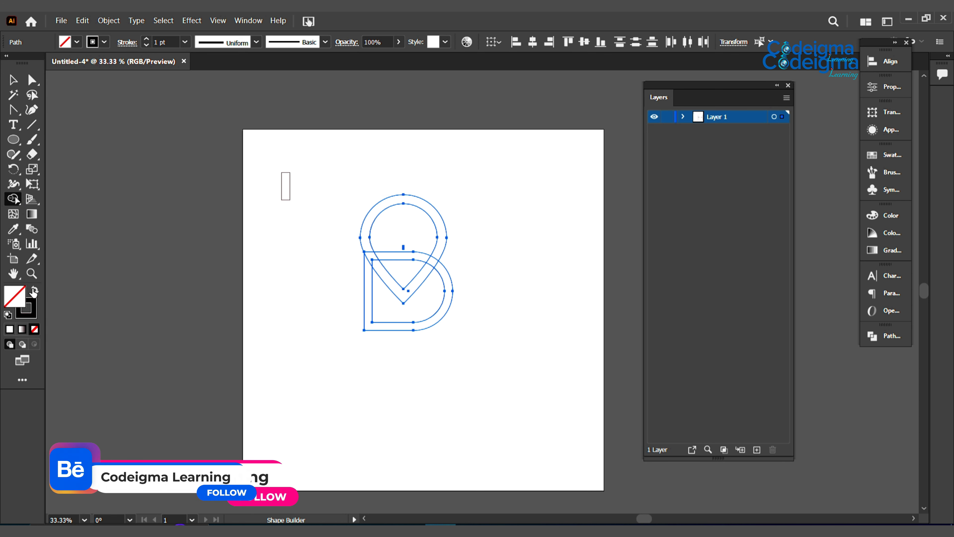
{"action": "key", "text": "shift+x"}
{"action": "left_click", "coordinate": [365, 248]}
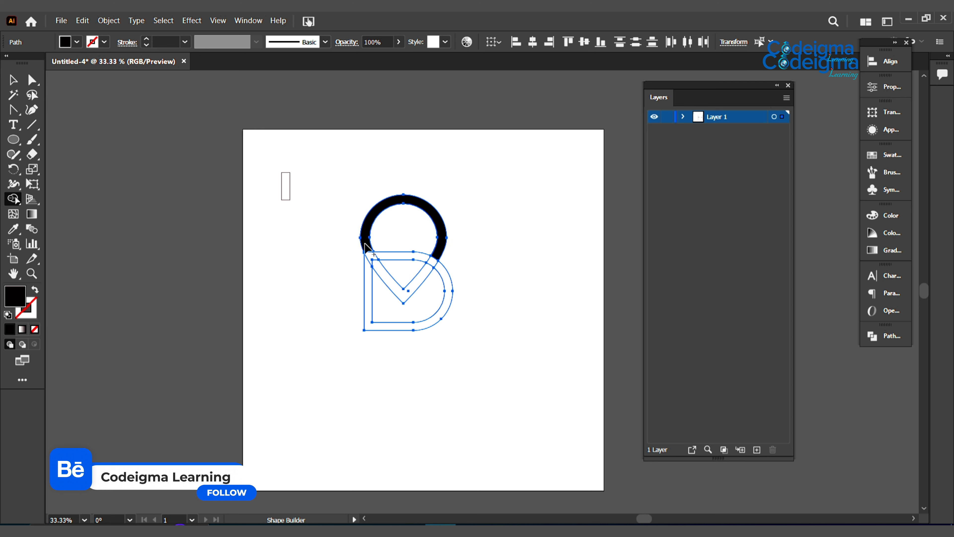
{"action": "mouse_move", "coordinate": [365, 248]}
{"action": "left_mouse_down"}
{"action": "mouse_move", "coordinate": [376, 271]}
{"action": "mouse_move", "coordinate": [432, 291]}
{"action": "mouse_move", "coordinate": [436, 259]}
{"action": "mouse_move", "coordinate": [441, 265]}
{"action": "mouse_move", "coordinate": [405, 234]}
{"action": "left_mouse_up"}
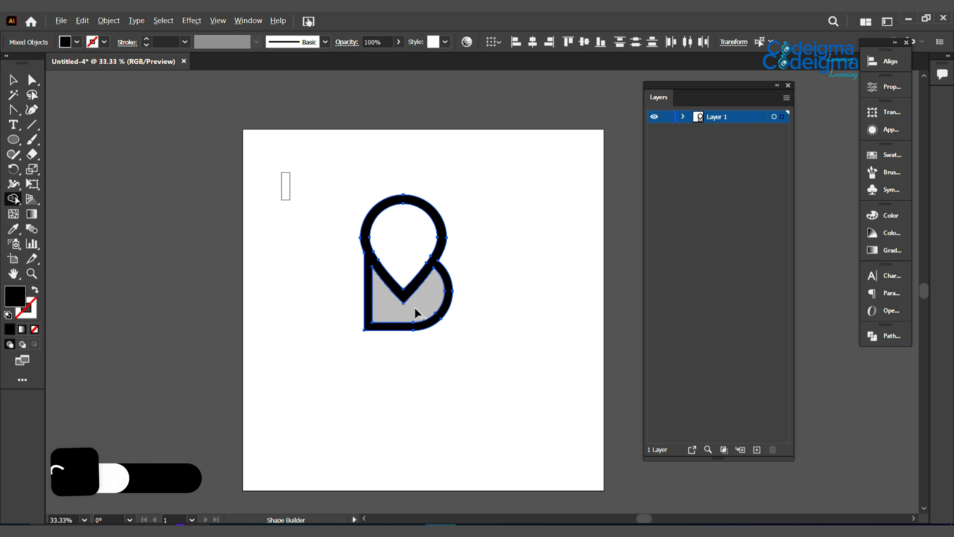
{"action": "left_click", "coordinate": [12, 80]}
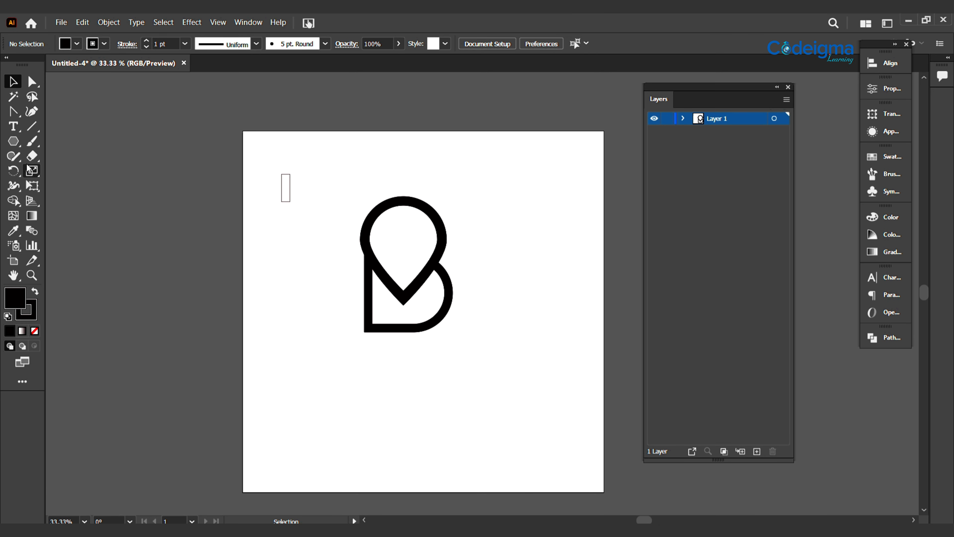
Draw a three-sided polygon with a 50 px radius beside the B shape.
{"action": "right_click", "coordinate": [13, 144]}
{"action": "left_click", "coordinate": [73, 186]}
{"action": "left_click", "coordinate": [526, 256]}
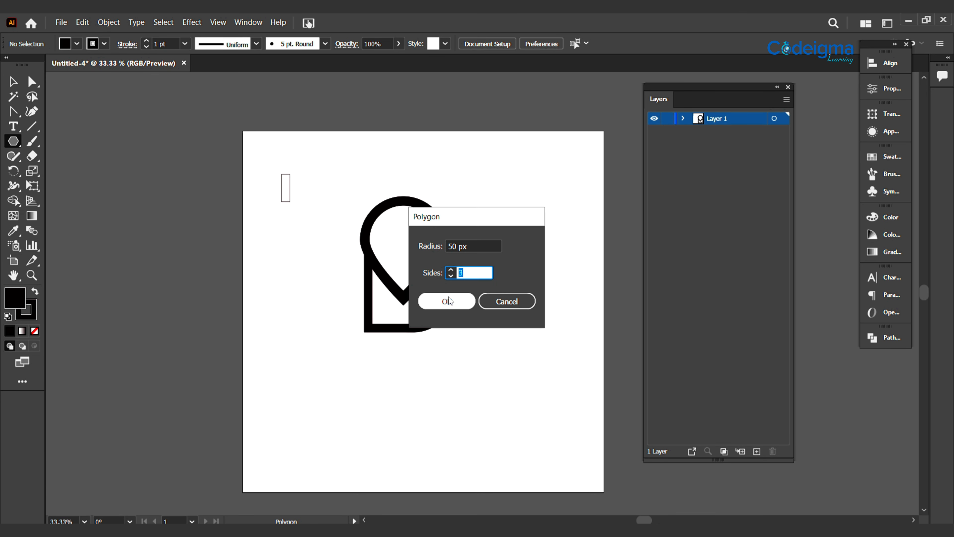
{"action": "key", "text": "Return"}
{"action": "key", "text": "ctrl+plus"}
{"action": "key", "text": "ctrl+plus"}
{"action": "key", "text": "ctrl+plus"}
{"action": "key", "text": "ctrl+plus"}
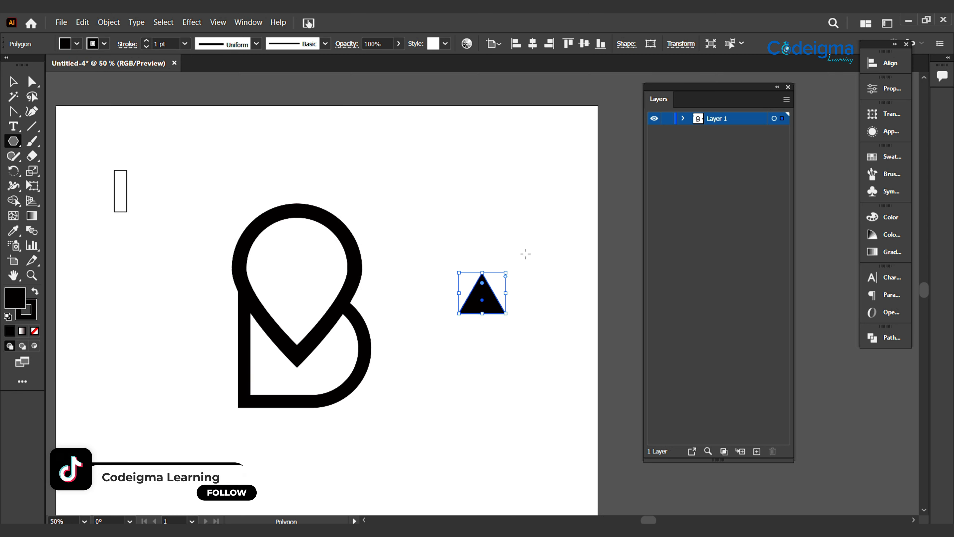
Round the triangle's corners to about 12 px and place it in the centre of the pin.
{"action": "left_click", "coordinate": [32, 82]}
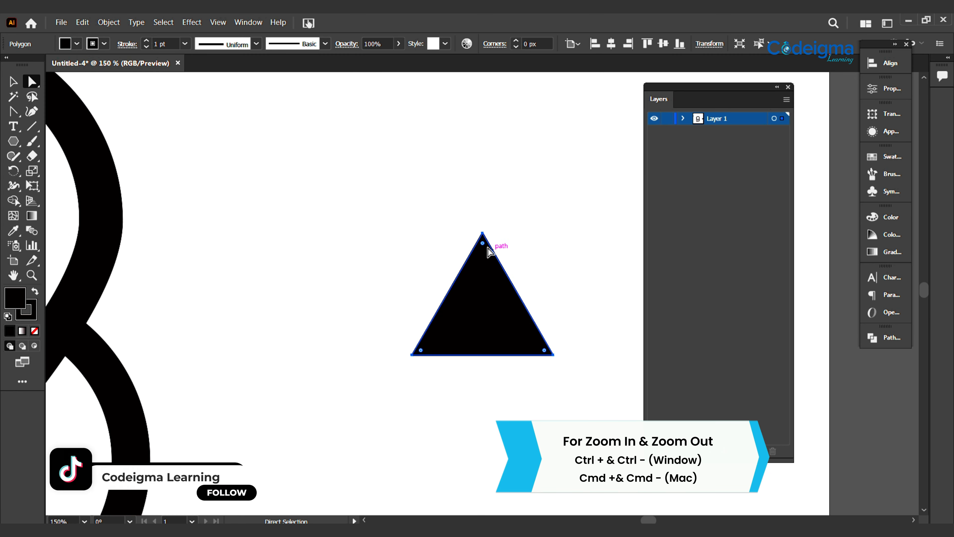
{"action": "left_click_drag", "start_coordinate": [486, 260], "coordinate": [488, 271]}
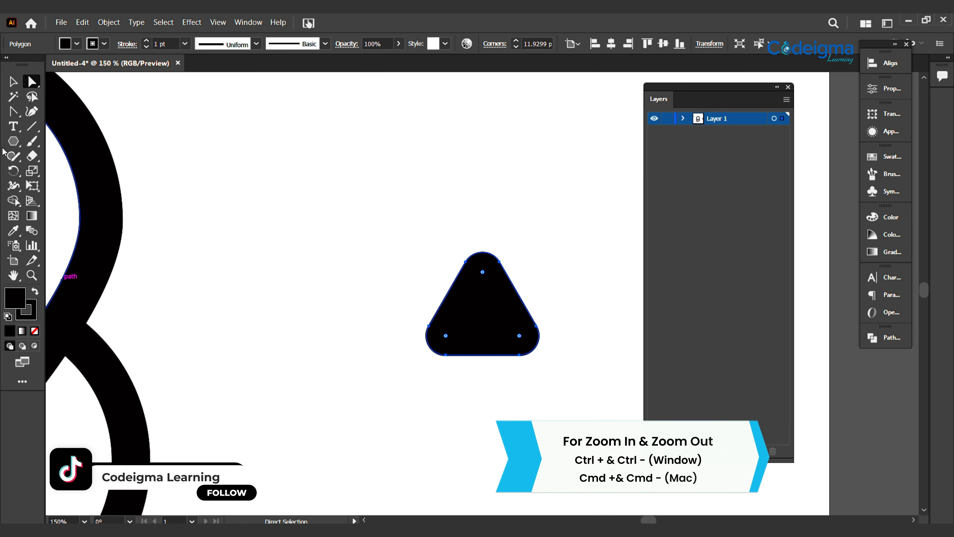
{"action": "left_click", "coordinate": [13, 81]}
{"action": "key", "text": "space"}
{"action": "left_click_drag", "start_coordinate": [333, 371], "coordinate": [527, 329]}
{"action": "left_click_drag", "start_coordinate": [626, 290], "coordinate": [102, 216]}
{"action": "key", "text": "ctrl+minus"}
{"action": "left_click_drag", "start_coordinate": [472, 322], "coordinate": [463, 290]}
{"action": "left_click", "coordinate": [260, 394]}
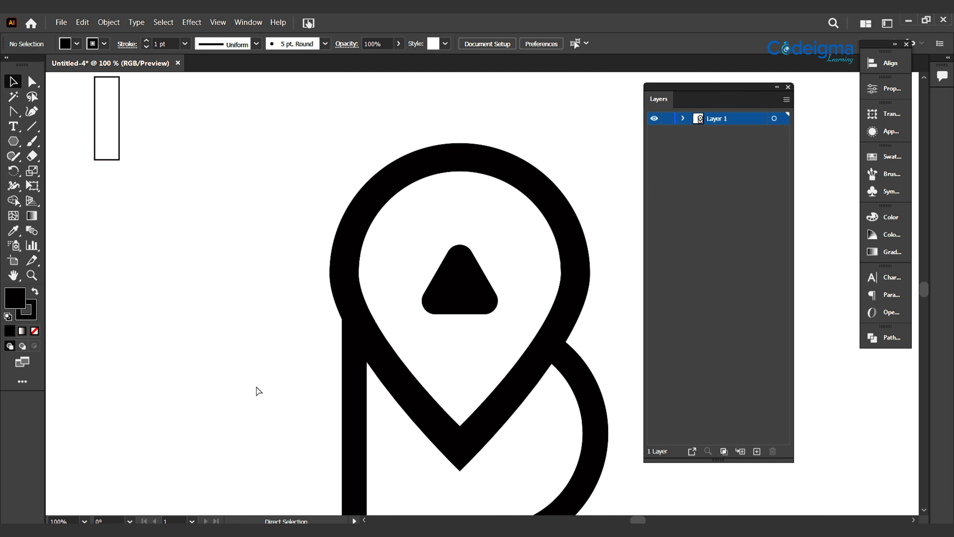
Move the small rectangle to the artboard's left edge and the whole B logo into the artboard's upper-left corner.
{"action": "key", "text": "ctrl+minus"}
{"action": "key", "text": "ctrl+minus"}
{"action": "key", "text": "ctrl+minus"}
{"action": "left_click", "coordinate": [483, 333]}
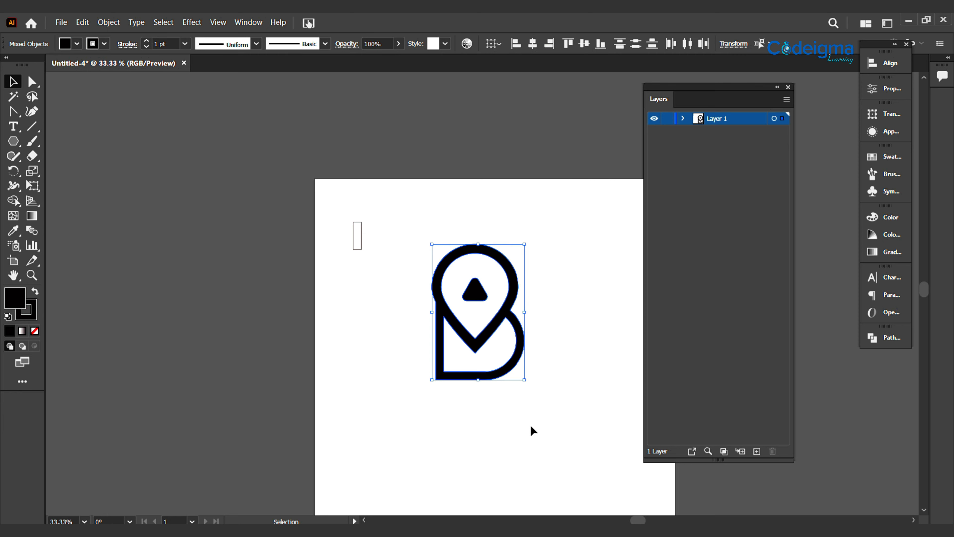
{"action": "left_click_drag", "start_coordinate": [360, 249], "coordinate": [326, 406]}
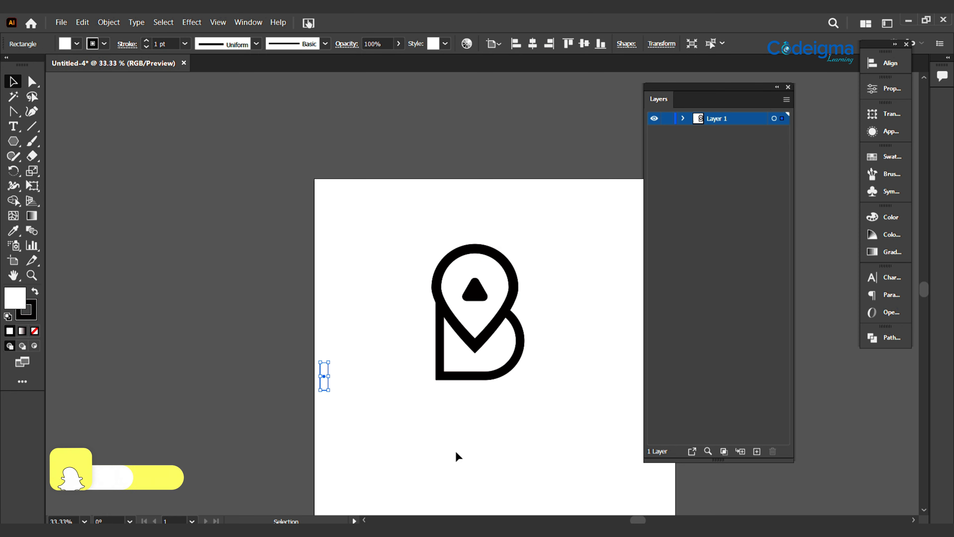
{"action": "left_click", "coordinate": [455, 454]}
{"action": "left_click_drag", "start_coordinate": [494, 331], "coordinate": [393, 290]}
{"action": "left_click_drag", "start_coordinate": [466, 362], "coordinate": [273, 328]}
{"action": "left_click", "coordinate": [274, 327]}
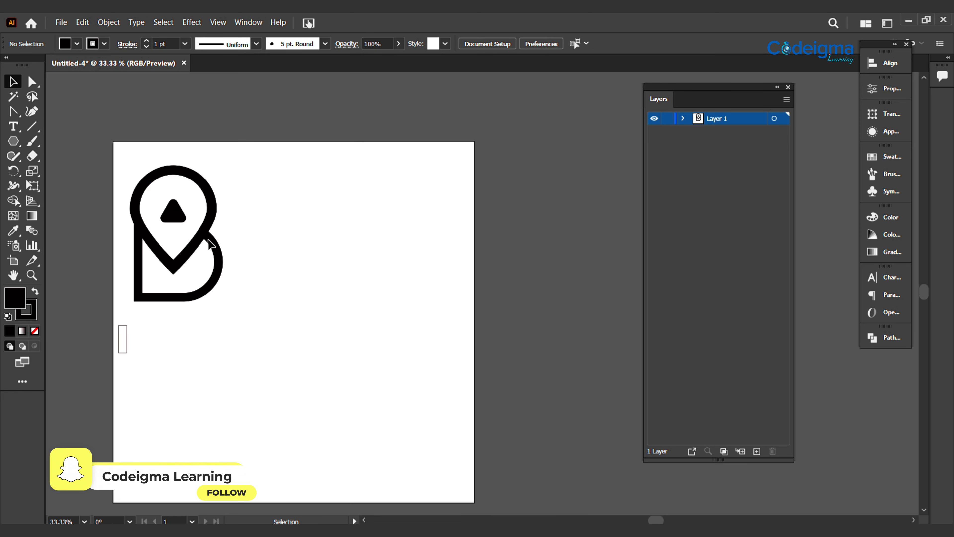
Duplicate the B logo to its right and ungroup the copy.
{"action": "left_click_drag", "start_coordinate": [191, 248], "coordinate": [335, 244]}
{"action": "left_click", "coordinate": [373, 340]}
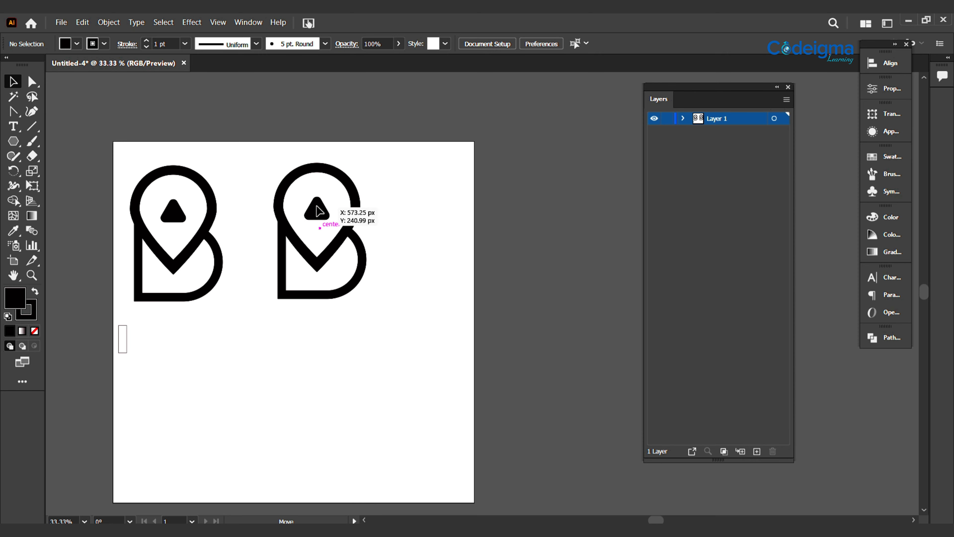
{"action": "right_click", "coordinate": [317, 208]}
{"action": "left_click", "coordinate": [353, 296]}
{"action": "left_click", "coordinate": [353, 300]}
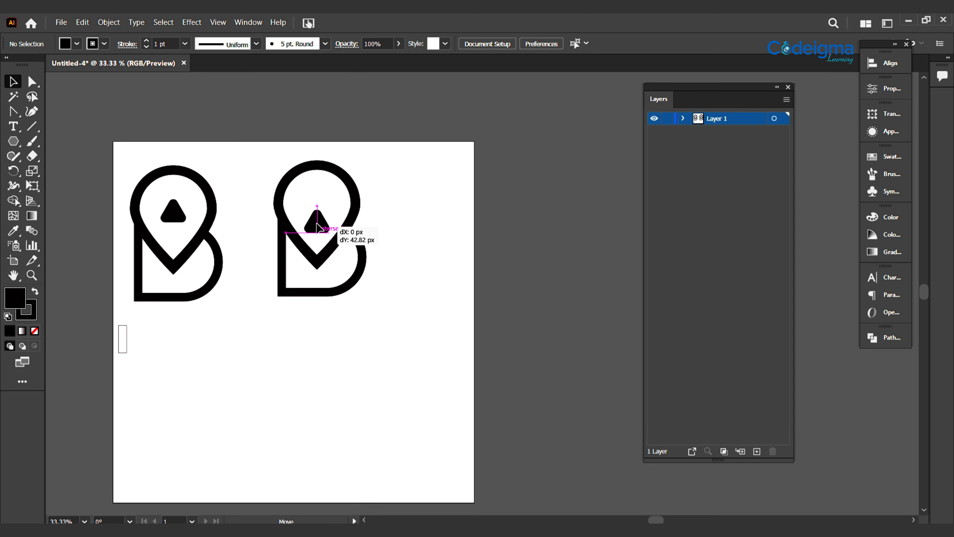
Lower the triangle in the copied logo's pin and add two equal small black circles above it as eyes.
{"action": "left_click_drag", "start_coordinate": [317, 225], "coordinate": [318, 225]}
{"action": "left_click", "coordinate": [53, 175]}
{"action": "left_click_drag", "start_coordinate": [20, 145], "coordinate": [67, 168]}
{"action": "mouse_move", "coordinate": [393, 325]}
{"action": "left_mouse_down"}
{"action": "mouse_move", "coordinate": [373, 261]}
{"action": "mouse_move", "coordinate": [330, 197]}
{"action": "mouse_move", "coordinate": [338, 191]}
{"action": "mouse_move", "coordinate": [301, 189]}
{"action": "mouse_move", "coordinate": [298, 198]}
{"action": "left_mouse_up"}
{"action": "left_click", "coordinate": [388, 306]}
{"action": "left_click", "coordinate": [313, 345]}
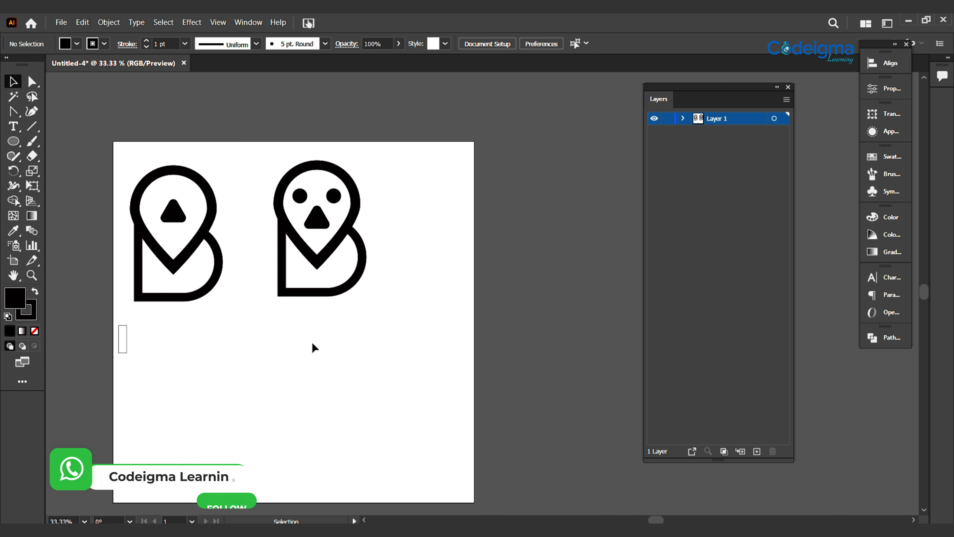
Duplicate the right eye as a much smaller circle and place it over the eye's lower inner edge.
{"action": "key", "text": "ctrl+equal"}
{"action": "left_click_drag", "start_coordinate": [275, 321], "coordinate": [375, 404]}
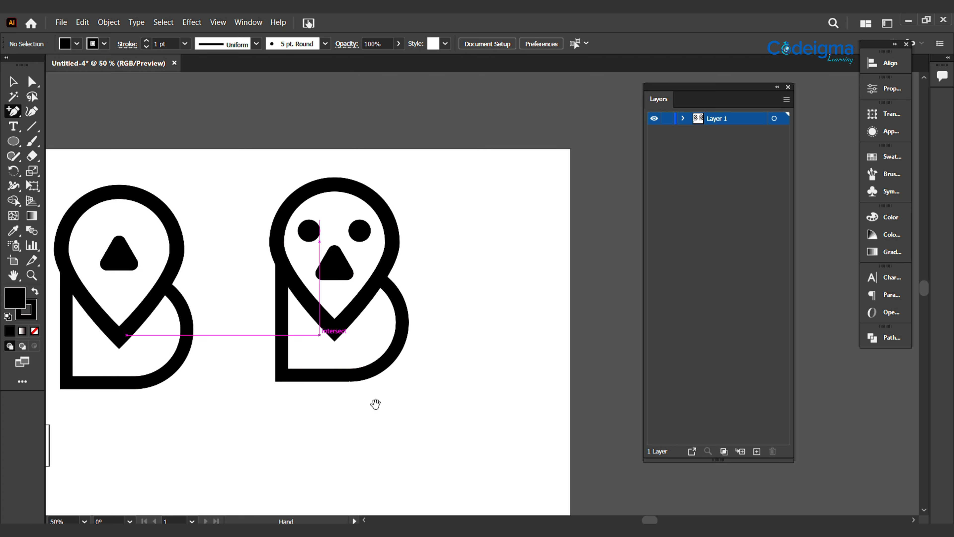
{"action": "left_click", "coordinate": [359, 233]}
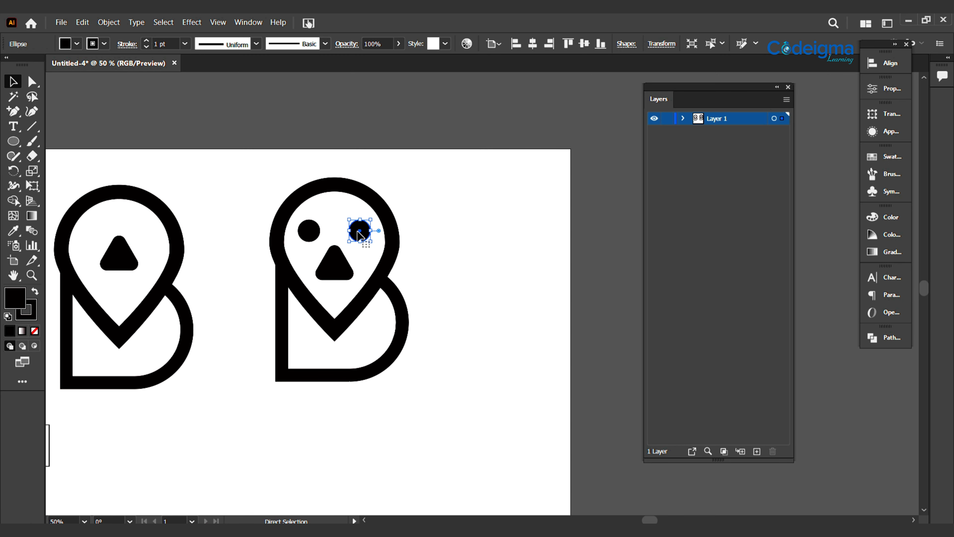
{"action": "left_click_drag", "start_coordinate": [370, 221], "coordinate": [353, 233]}
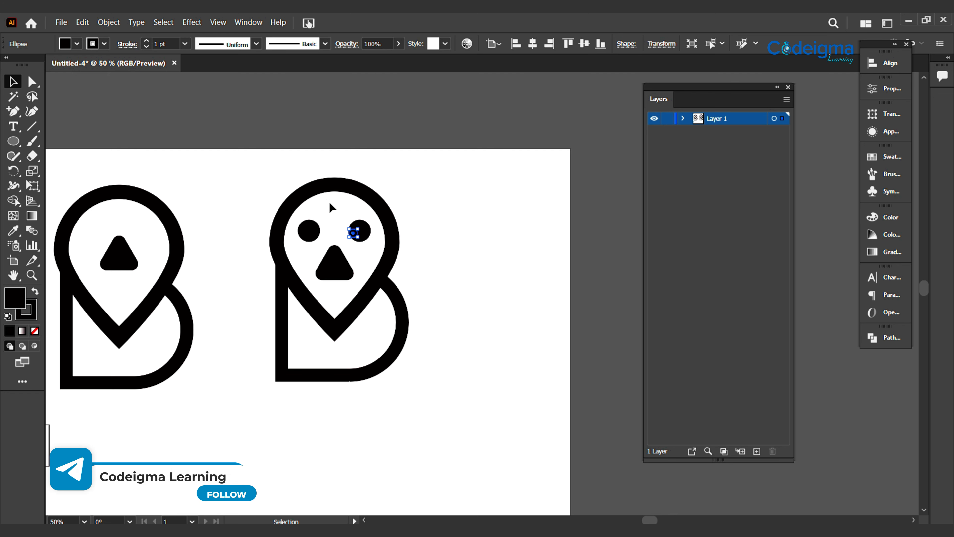
Remove the stroke from every part of the face logo.
{"action": "left_click_drag", "start_coordinate": [459, 375], "coordinate": [279, 214]}
{"action": "left_click", "coordinate": [104, 44]}
{"action": "left_click", "coordinate": [7, 65]}
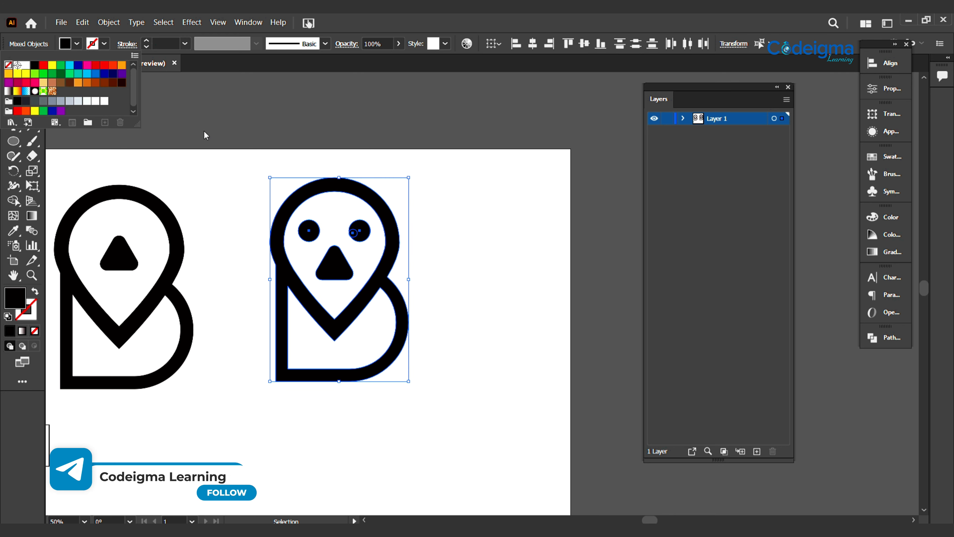
{"action": "left_click", "coordinate": [204, 133]}
Fill the small circle on the right eye with white as an eye highlight.
{"action": "left_click", "coordinate": [439, 251]}
{"action": "left_click", "coordinate": [353, 235]}
{"action": "left_click", "coordinate": [76, 44]}
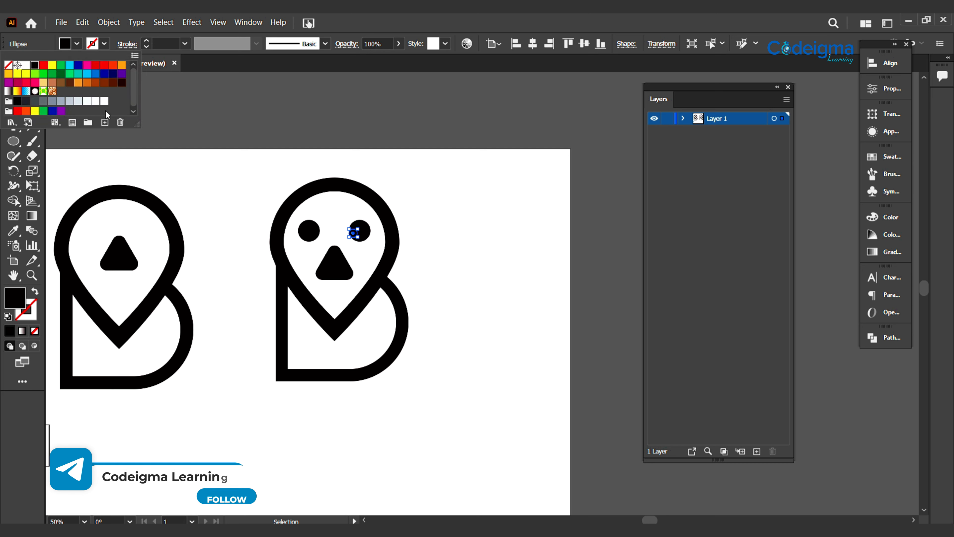
{"action": "left_click", "coordinate": [15, 64]}
{"action": "left_click", "coordinate": [436, 295]}
{"action": "left_click", "coordinate": [493, 345]}
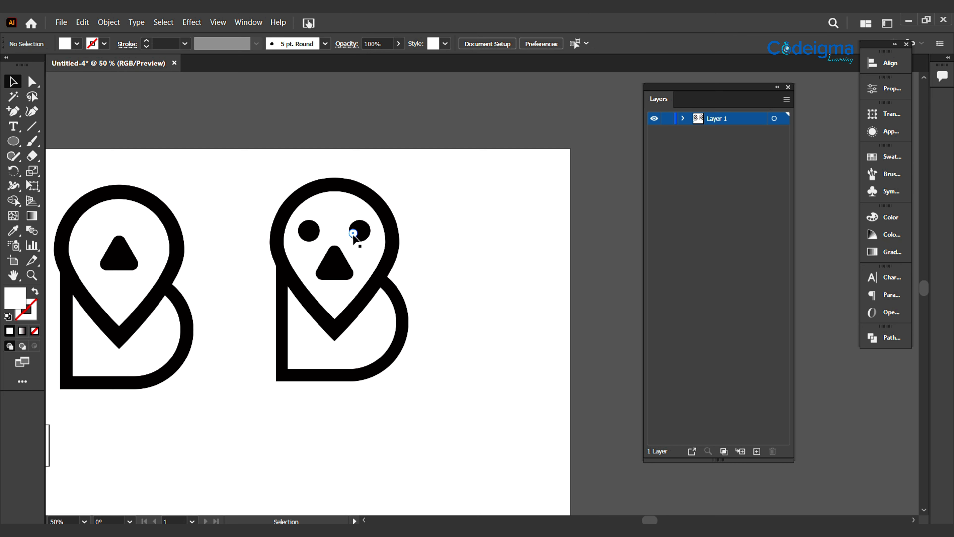
Copy the white highlight to the left eye's lower inner edge and bring it in front of the black circle.
{"action": "left_click_drag", "start_coordinate": [353, 234], "coordinate": [317, 234]}
{"action": "left_click", "coordinate": [424, 250]}
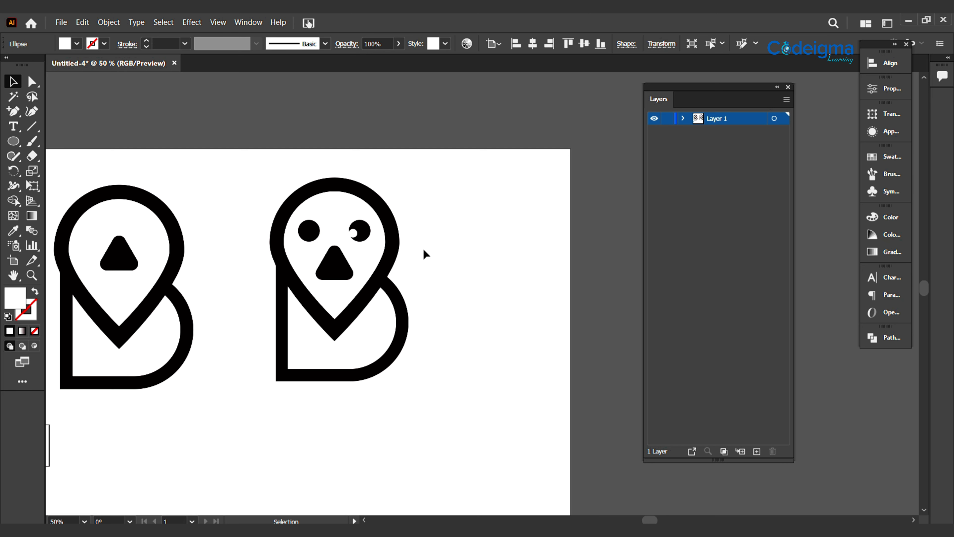
{"action": "left_click", "coordinate": [310, 230]}
{"action": "left_click", "coordinate": [683, 119]}
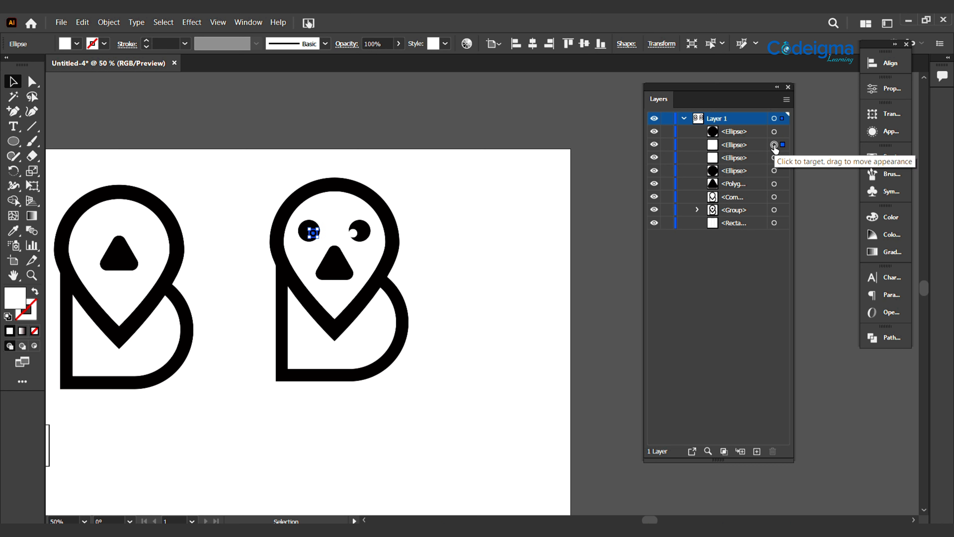
{"action": "left_click_drag", "start_coordinate": [735, 144], "coordinate": [734, 127]}
{"action": "left_click", "coordinate": [486, 290]}
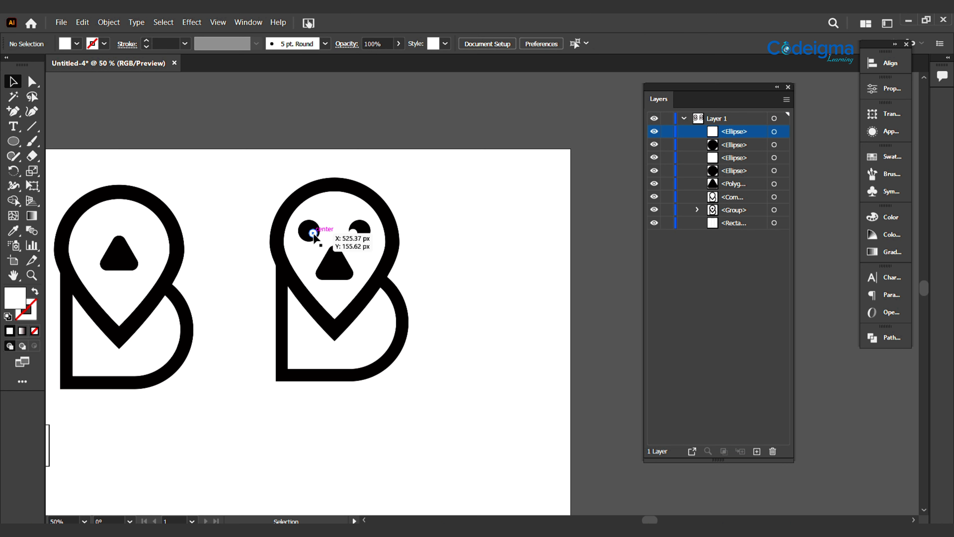
{"action": "left_click", "coordinate": [313, 233]}
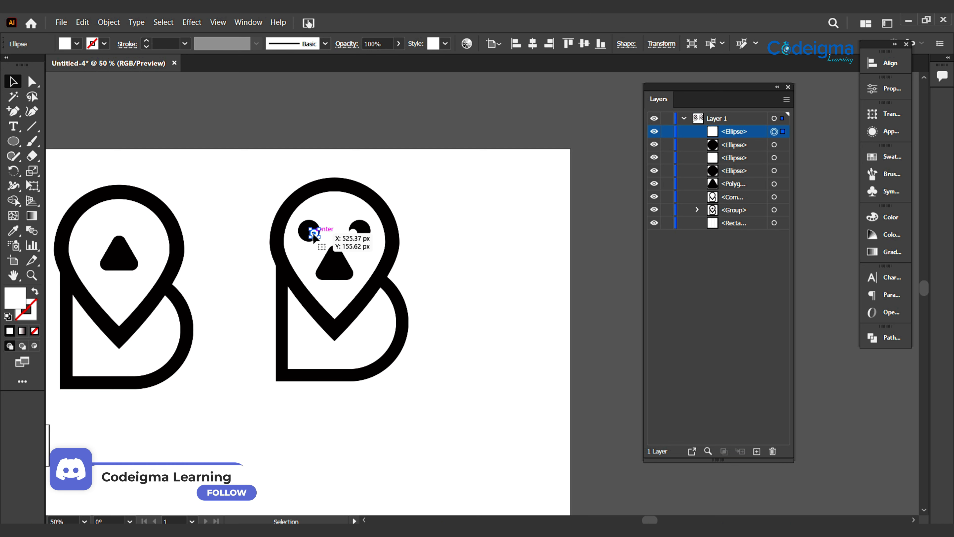
{"action": "left_click", "coordinate": [464, 316]}
Apply a linear gradient to the face logo's B outline and set its black end stop to orange-red.
{"action": "key", "text": "ctrl+minus"}
{"action": "key", "text": "ctrl+minus"}
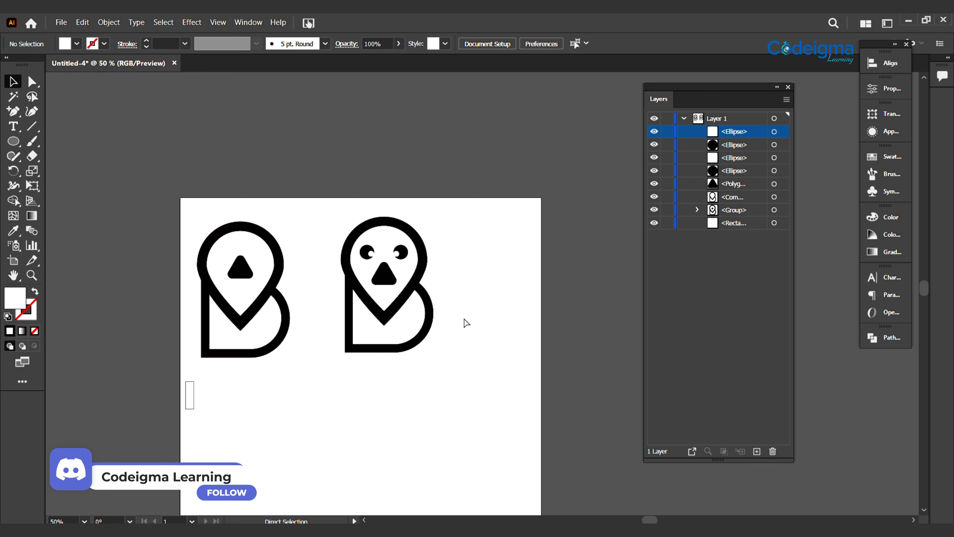
{"action": "scroll", "coordinate": [449, 436], "scroll_direction": "down", "scroll_amount": 2}
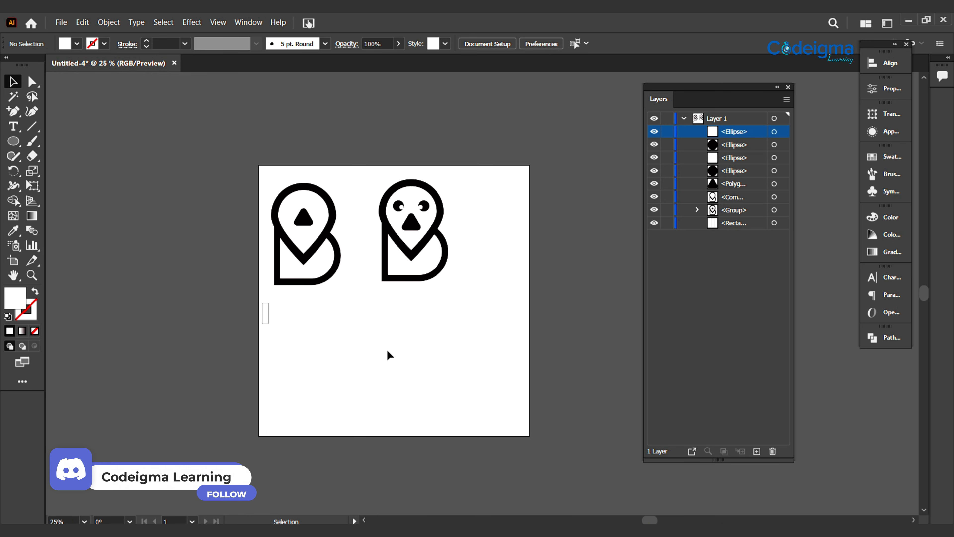
{"action": "key", "text": "ctrl+plus"}
{"action": "left_click_drag", "start_coordinate": [407, 347], "coordinate": [379, 360]}
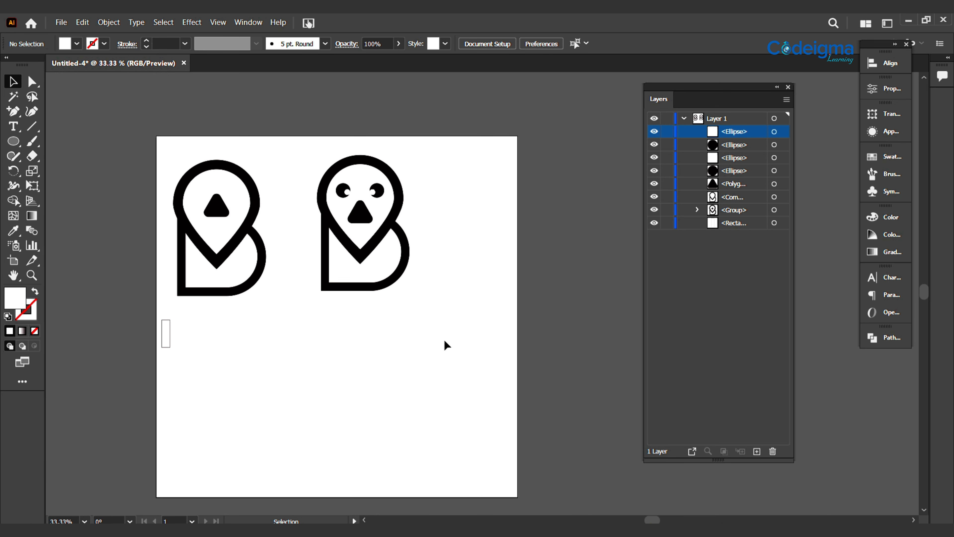
{"action": "left_click", "coordinate": [386, 284]}
{"action": "left_click", "coordinate": [887, 251]}
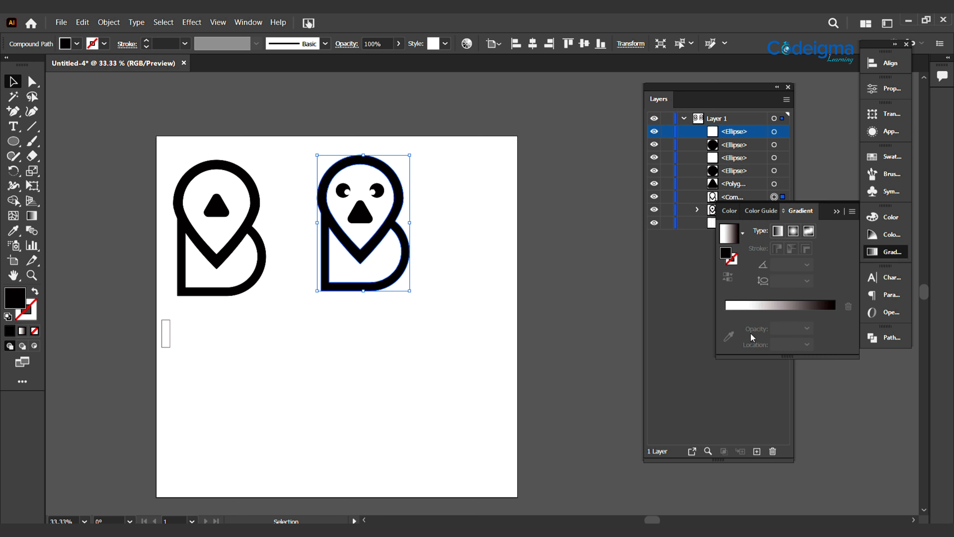
{"action": "left_click", "coordinate": [757, 316]}
{"action": "double_click", "coordinate": [834, 312]}
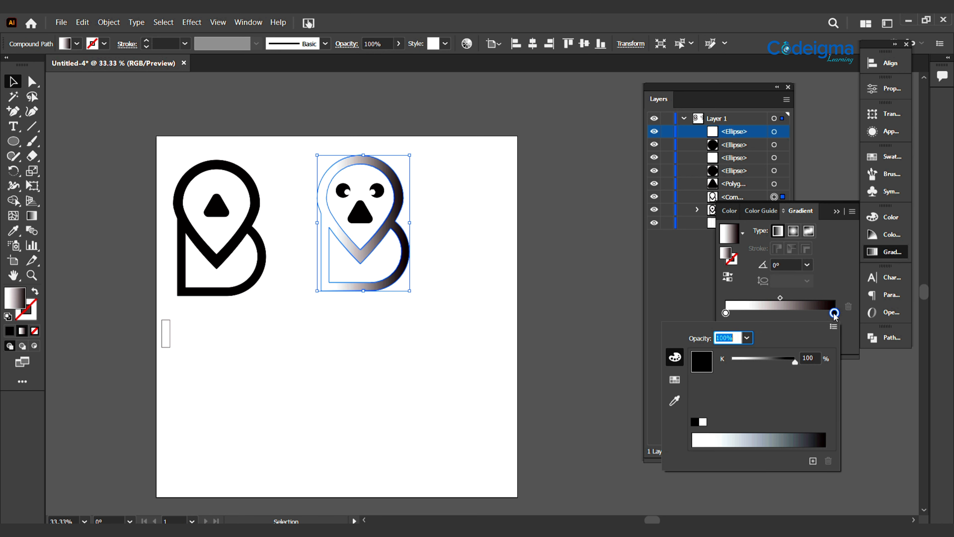
{"action": "left_click", "coordinate": [676, 379]}
{"action": "left_click", "coordinate": [780, 352]}
{"action": "left_click", "coordinate": [771, 352]}
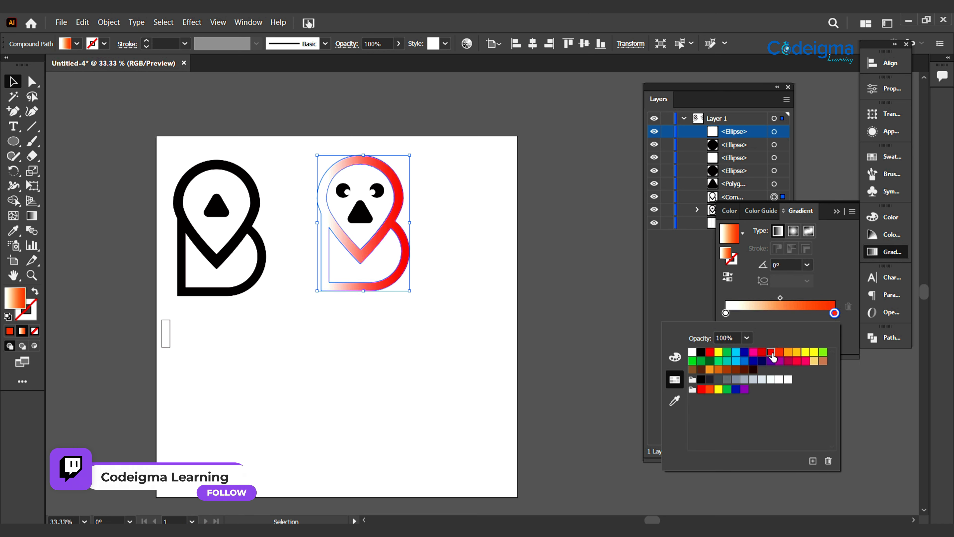
{"action": "left_click", "coordinate": [779, 352]}
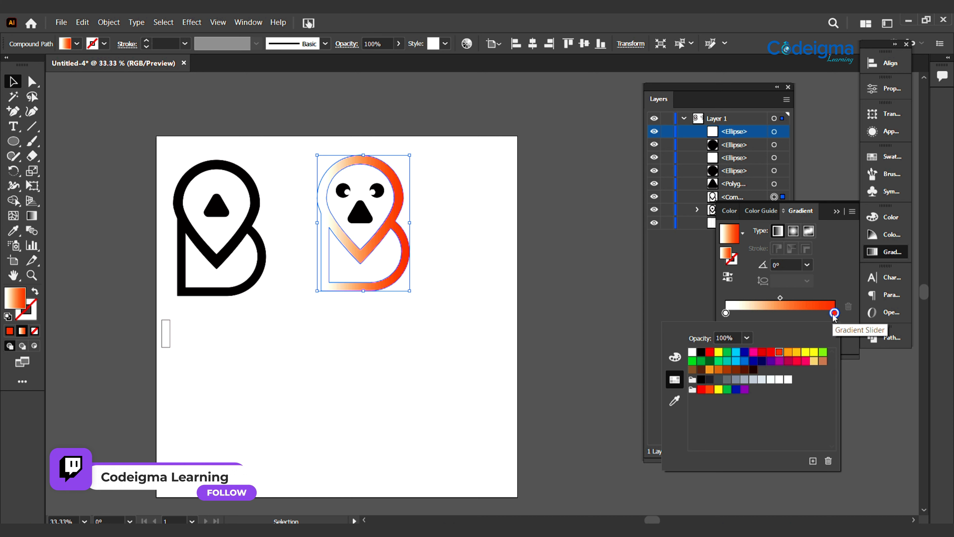
{"action": "left_click", "coordinate": [680, 356]}
{"action": "left_click", "coordinate": [834, 290]}
Change the gradient's white start stop on the B outline to red, #EF5136.
{"action": "double_click", "coordinate": [726, 313]}
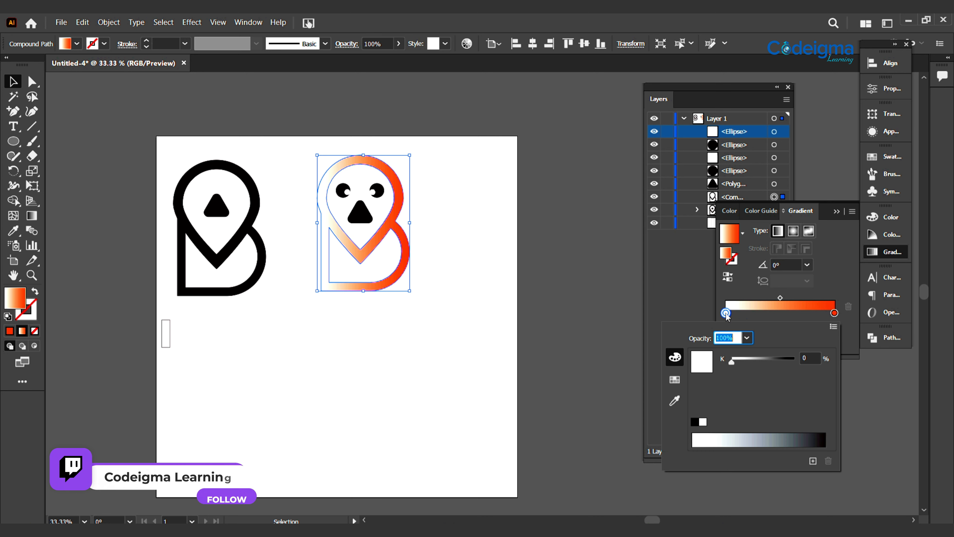
{"action": "left_click", "coordinate": [675, 380]}
{"action": "left_click", "coordinate": [769, 355]}
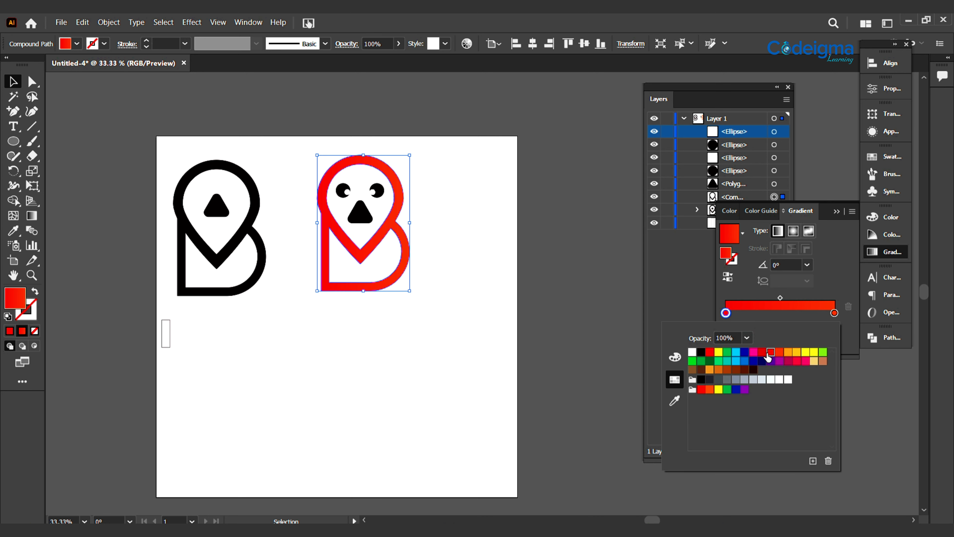
{"action": "left_click", "coordinate": [676, 357]}
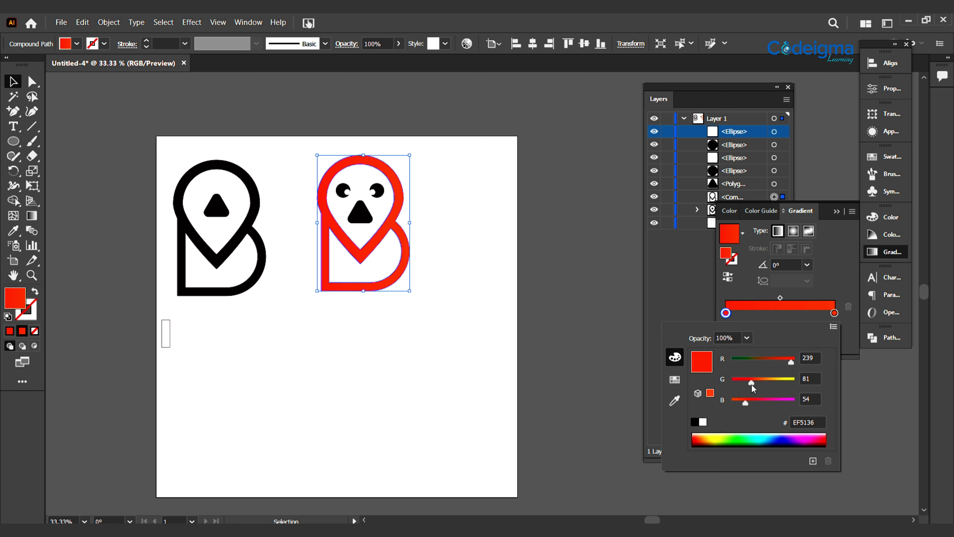
{"action": "left_click", "coordinate": [840, 281]}
{"action": "left_click", "coordinate": [420, 387]}
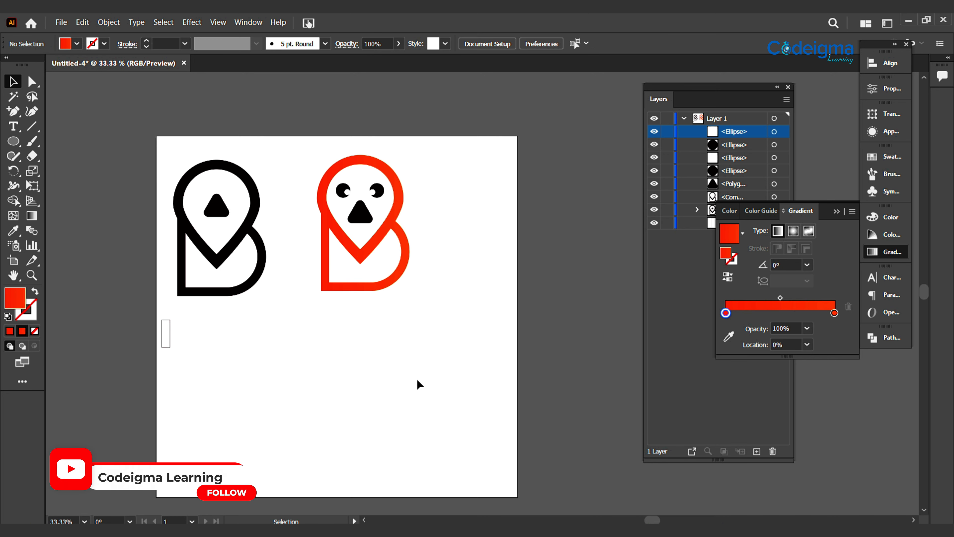
Create a 3-sided polygon with a 50 px radius, shrink it and place it inside the top of the black nose triangle.
{"action": "left_click", "coordinate": [362, 218]}
{"action": "key", "text": "ctrl+equal"}
{"action": "key", "text": "ctrl+equal"}
{"action": "key", "text": "ctrl+equal"}
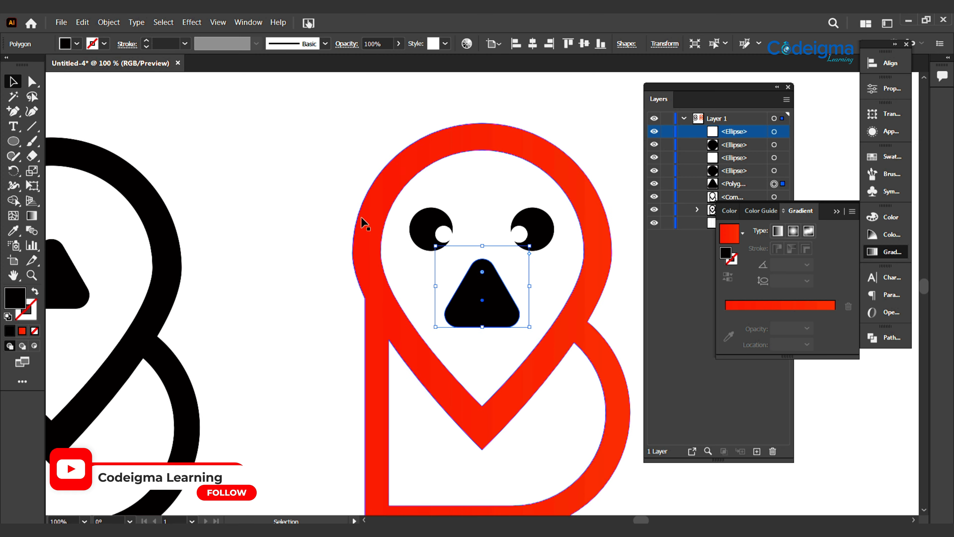
{"action": "left_click", "coordinate": [271, 201]}
{"action": "left_click_drag", "start_coordinate": [12, 142], "coordinate": [57, 186]}
{"action": "left_click", "coordinate": [310, 259]}
{"action": "key", "text": "Return"}
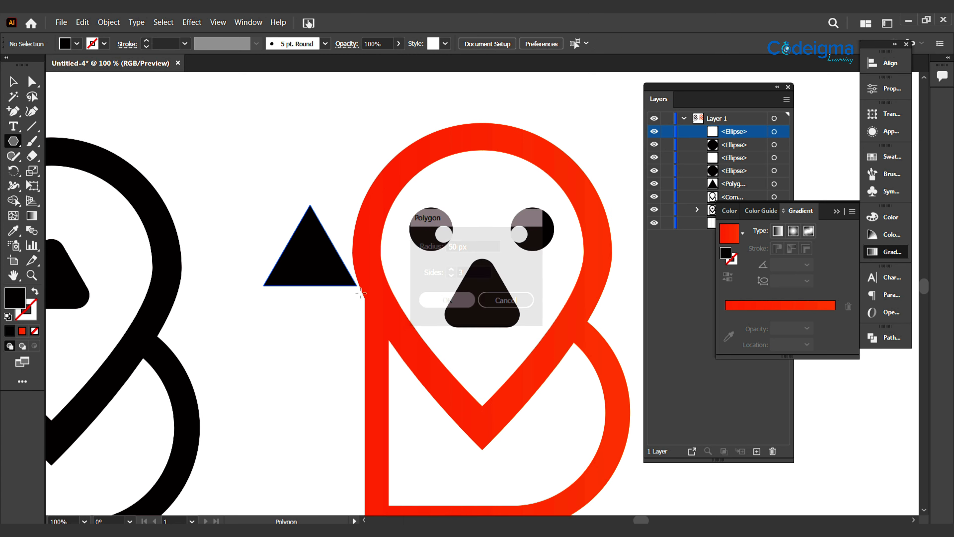
{"action": "key", "text": "v"}
{"action": "left_click_drag", "start_coordinate": [357, 204], "coordinate": [482, 273]}
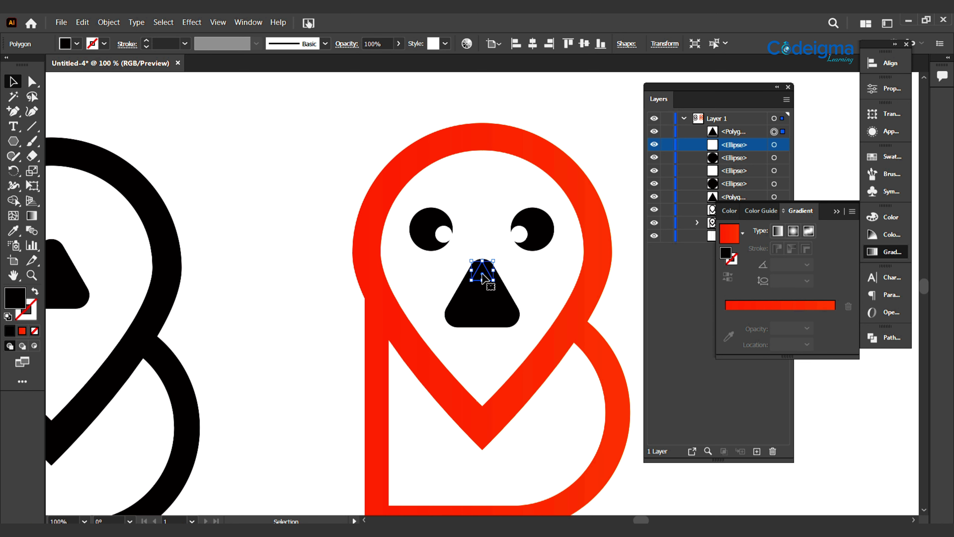
Round the small triangle's corners to about 3.3 px, fill it with white and move it up to the nose's tip.
{"action": "scroll", "coordinate": [482, 276], "scroll_direction": "up", "scroll_amount": 3}
{"action": "key", "text": "a"}
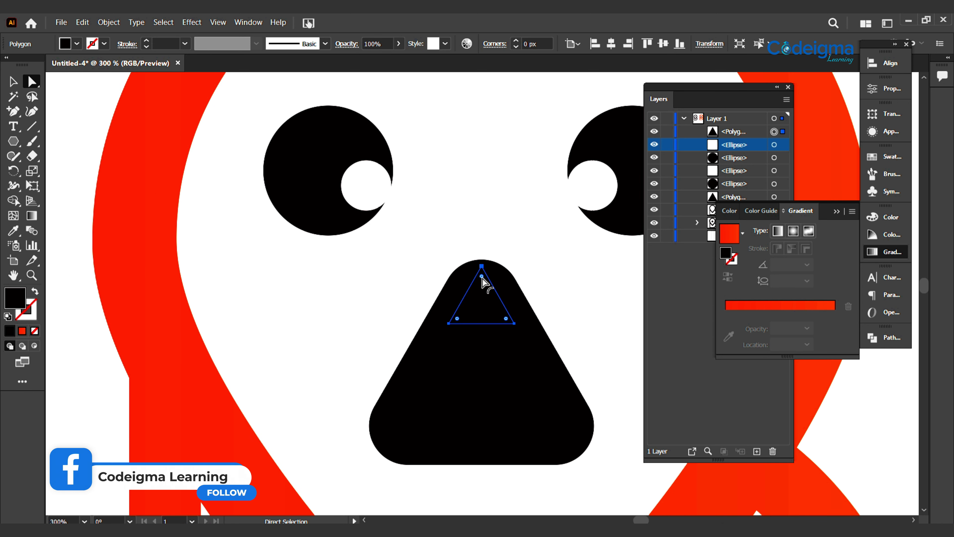
{"action": "left_click", "coordinate": [76, 43]}
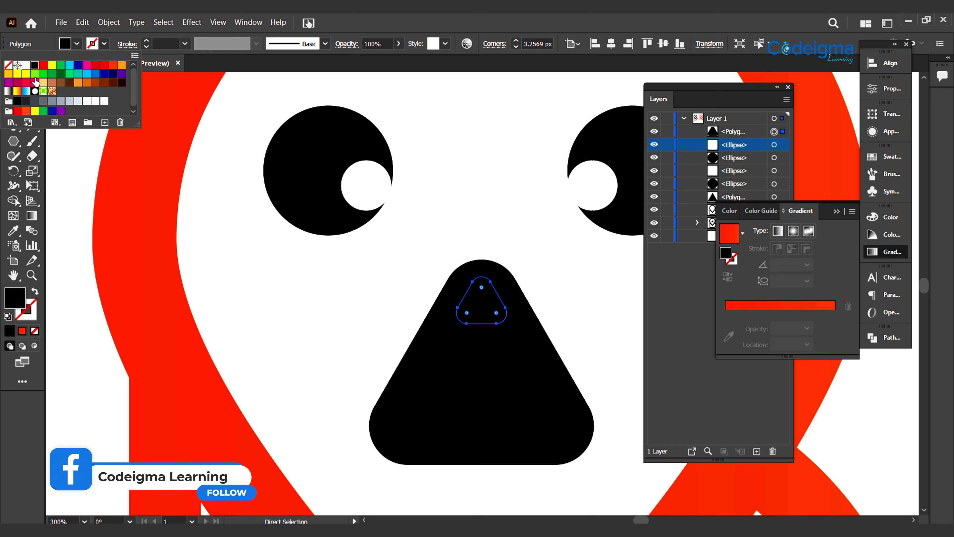
{"action": "left_click", "coordinate": [103, 101]}
{"action": "key", "text": "Escape"}
{"action": "key", "text": "v"}
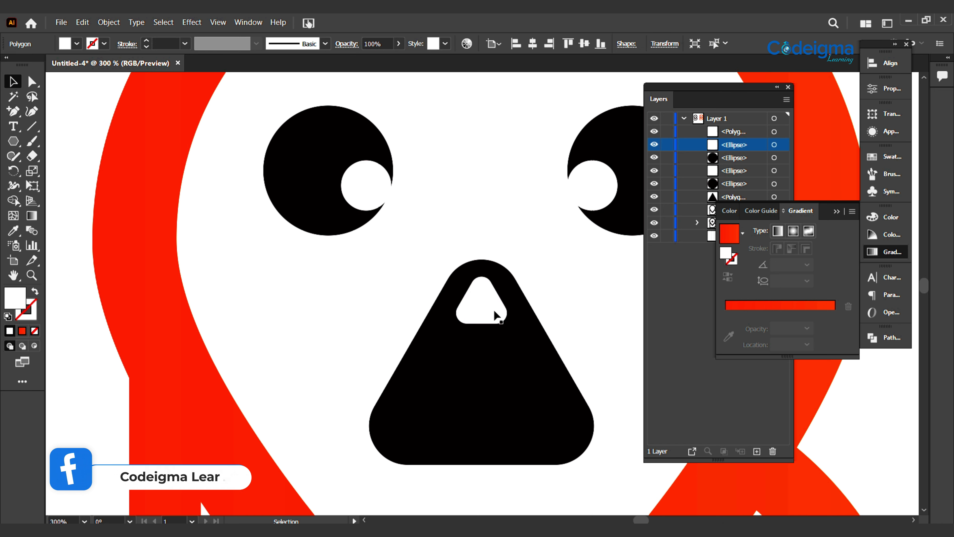
{"action": "left_click_drag", "start_coordinate": [496, 313], "coordinate": [488, 297]}
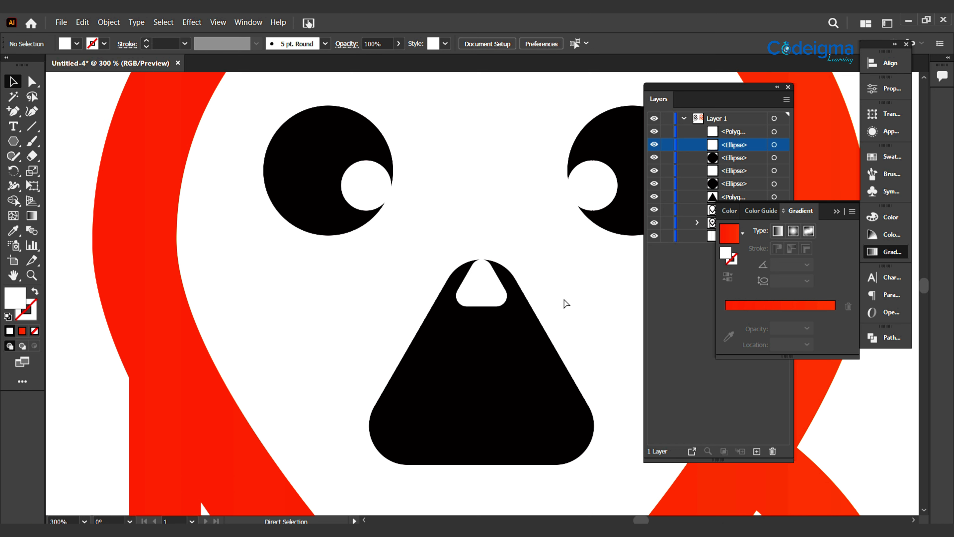
Apply a drop shadow to the red B outline.
{"action": "key", "text": "ctrl+minus"}
{"action": "key", "text": "ctrl+minus"}
{"action": "key", "text": "ctrl+minus"}
{"action": "key", "text": "ctrl+minus"}
{"action": "key", "text": "ctrl+minus"}
{"action": "key", "text": "ctrl+minus"}
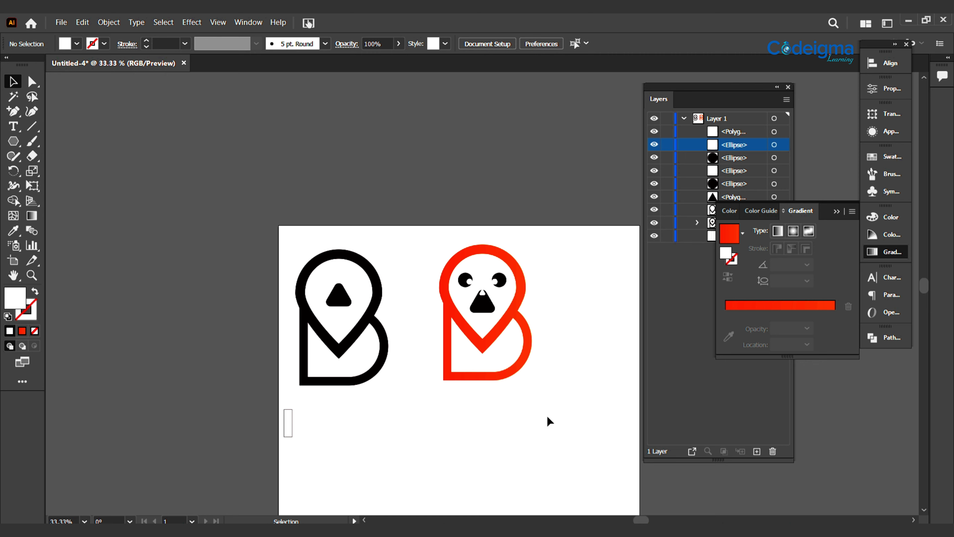
{"action": "left_click", "coordinate": [501, 321]}
{"action": "left_click", "coordinate": [192, 22]}
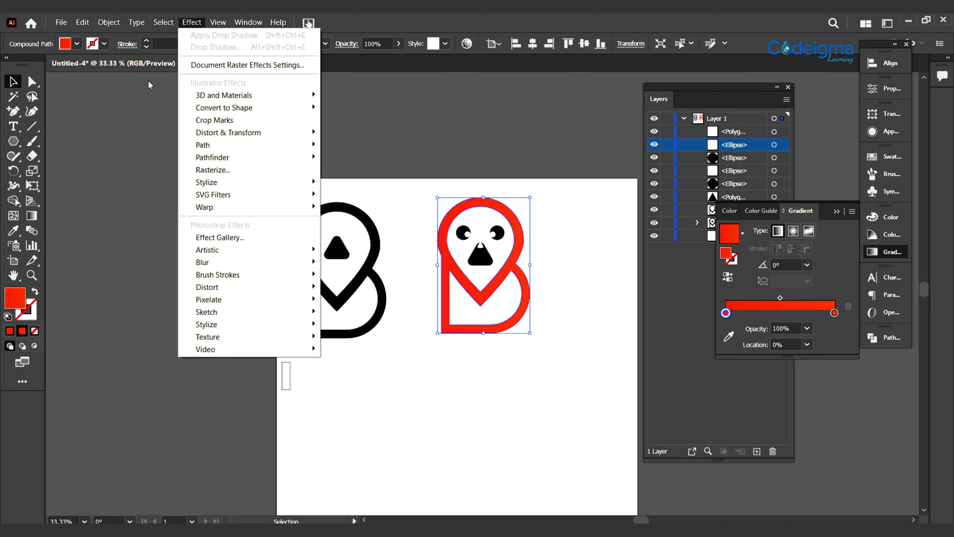
{"action": "mouse_move", "coordinate": [251, 183]}
{"action": "left_click", "coordinate": [361, 182]}
{"action": "left_click", "coordinate": [661, 322]}
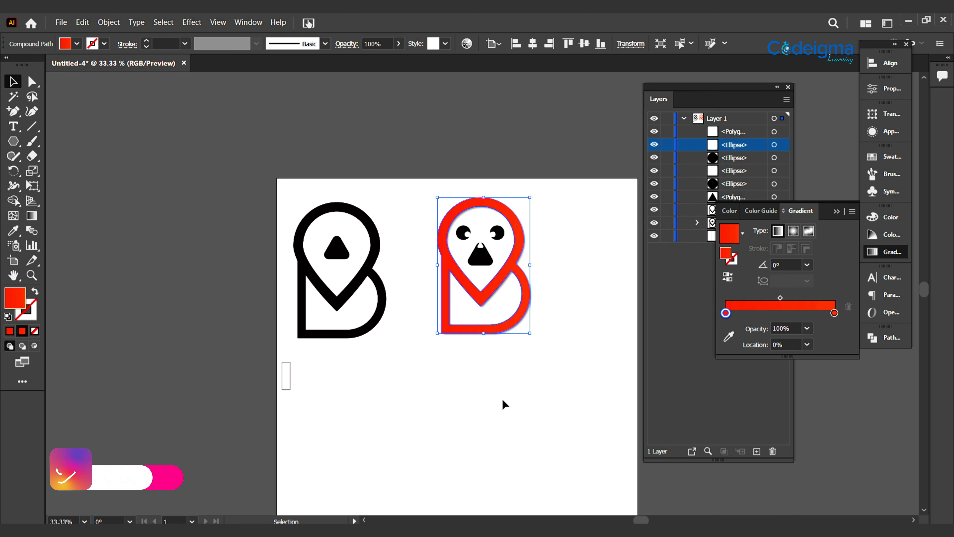
Hide the small rectangle below the black B logo and select that logo.
{"action": "left_click", "coordinate": [290, 383]}
{"action": "left_click", "coordinate": [694, 274]}
{"action": "left_click_drag", "start_coordinate": [262, 277], "coordinate": [396, 337]}
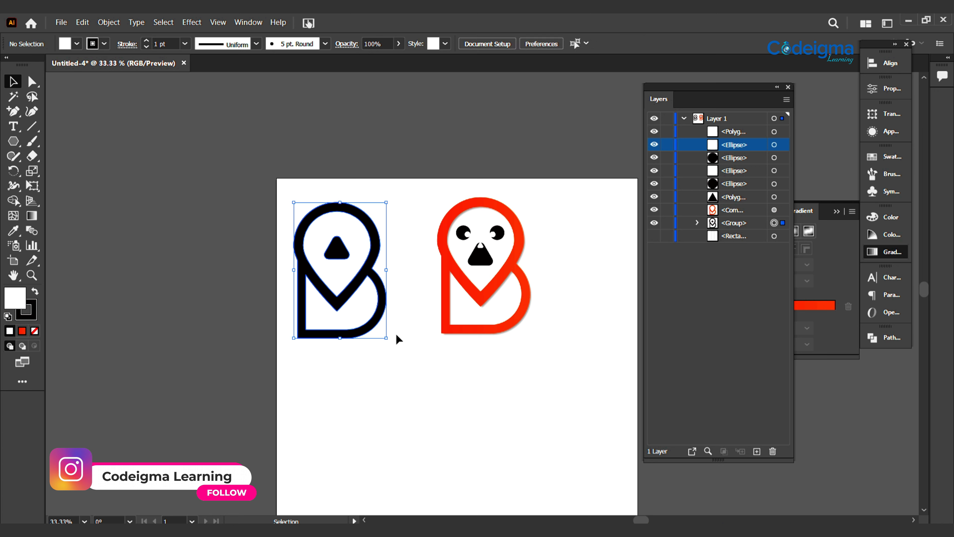
{"action": "left_click", "coordinate": [77, 44]}
{"action": "left_click", "coordinate": [369, 407]}
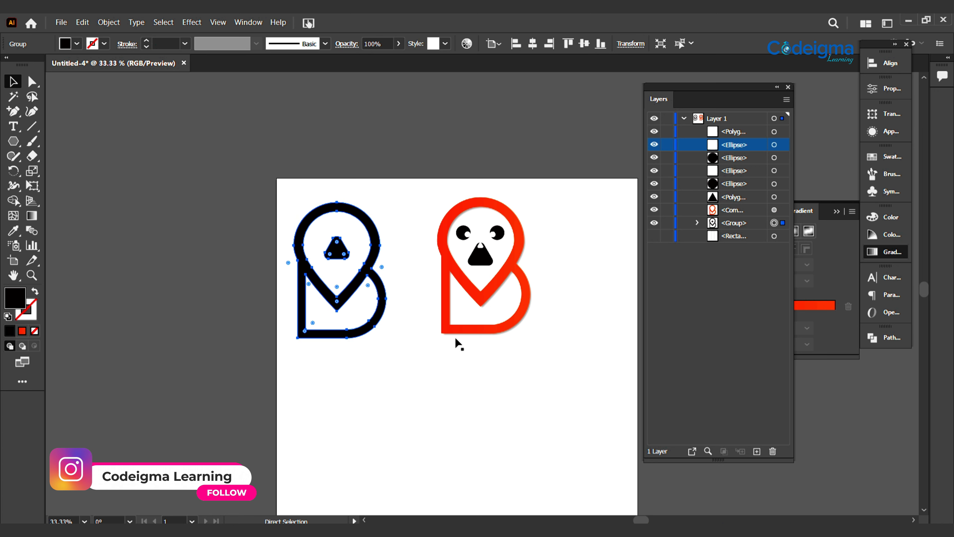
Group all parts of the red face logo.
{"action": "left_click_drag", "start_coordinate": [420, 203], "coordinate": [553, 351]}
{"action": "key", "text": "ctrl+g"}
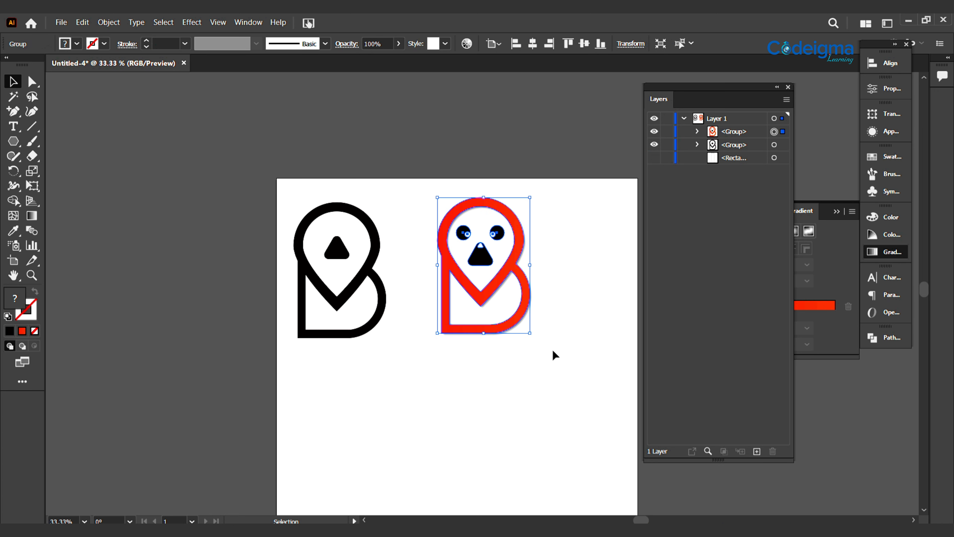
{"action": "left_click", "coordinate": [552, 349]}
{"action": "key", "text": "ctrl+equal"}
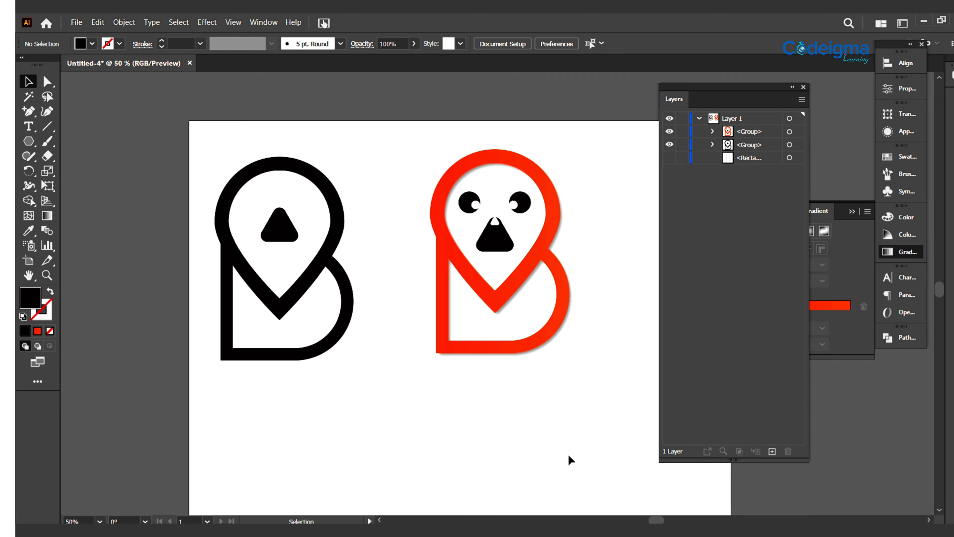